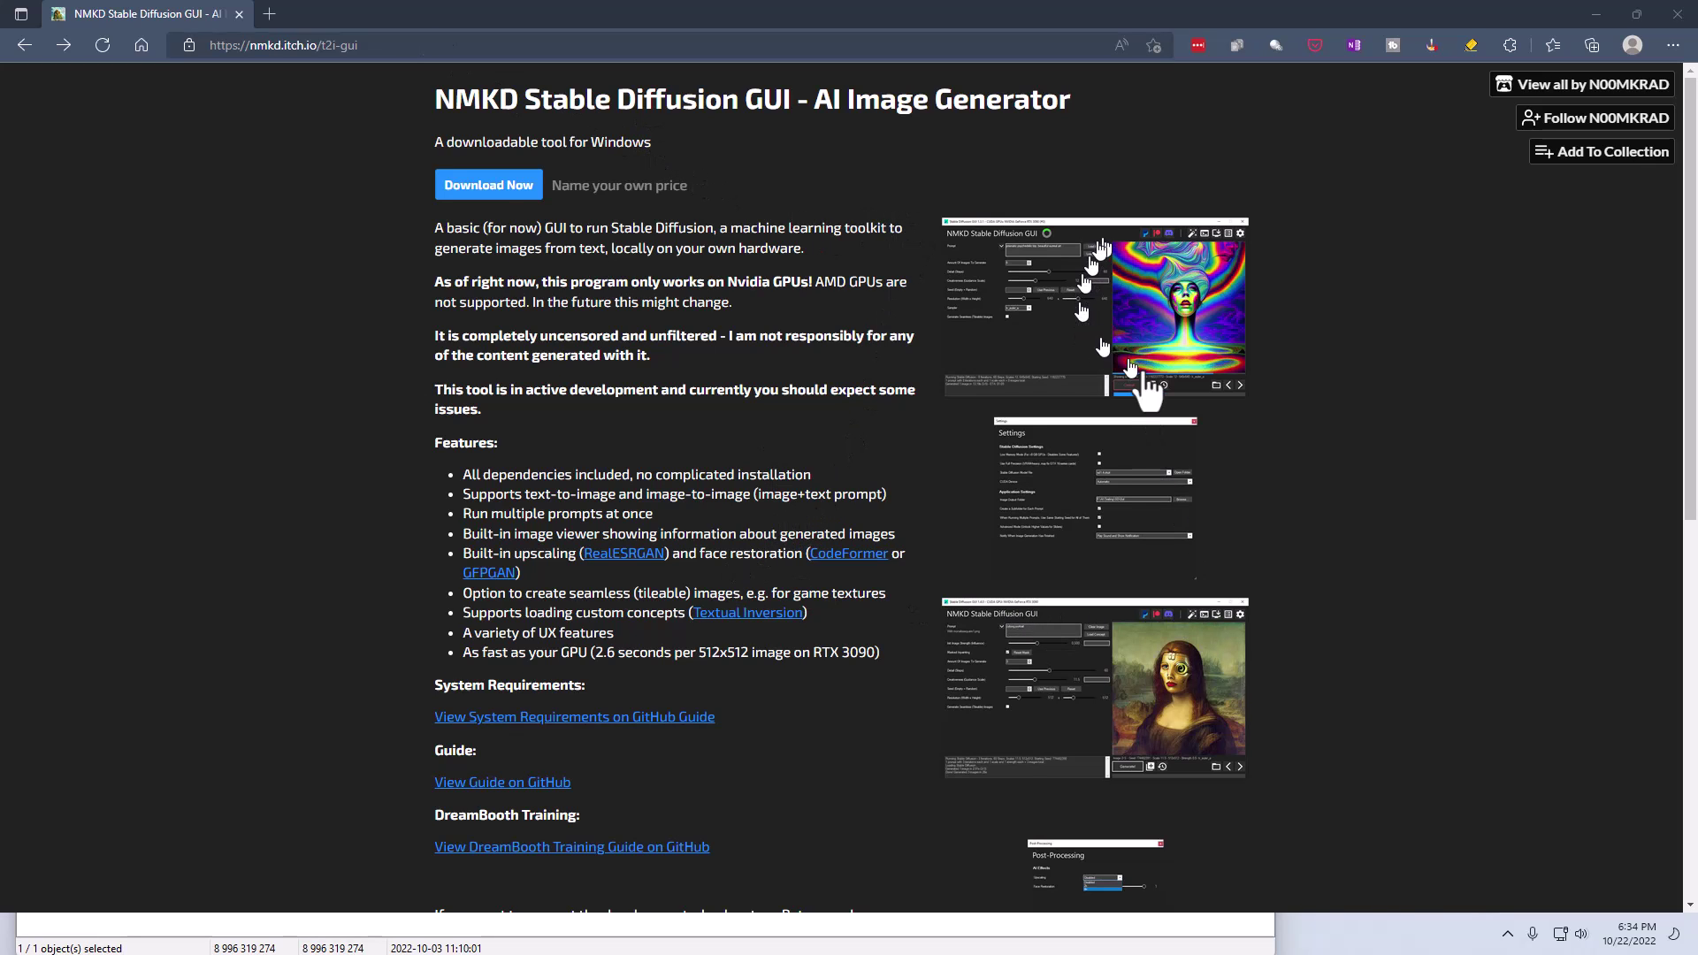
Skip the itch.io payment and download the 3 GB Stable Diffusion GUI 1.6.0 build that includes the model
{"action": "left_click", "coordinate": [490, 186]}
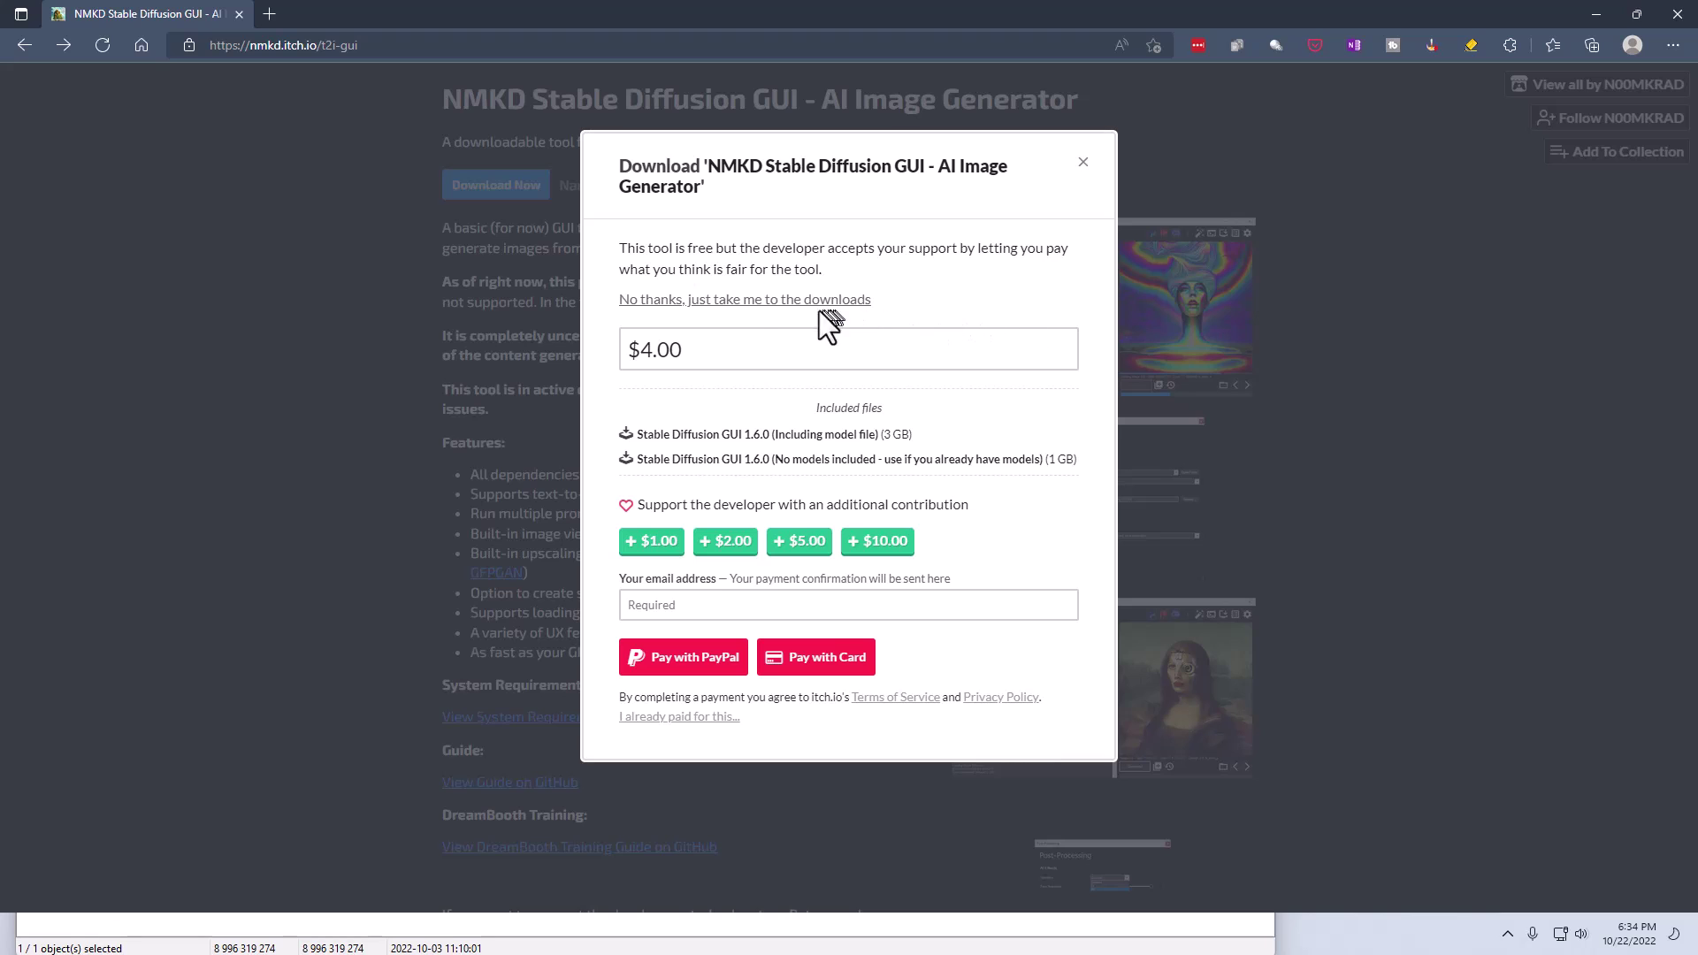
{"action": "left_click", "coordinate": [741, 301]}
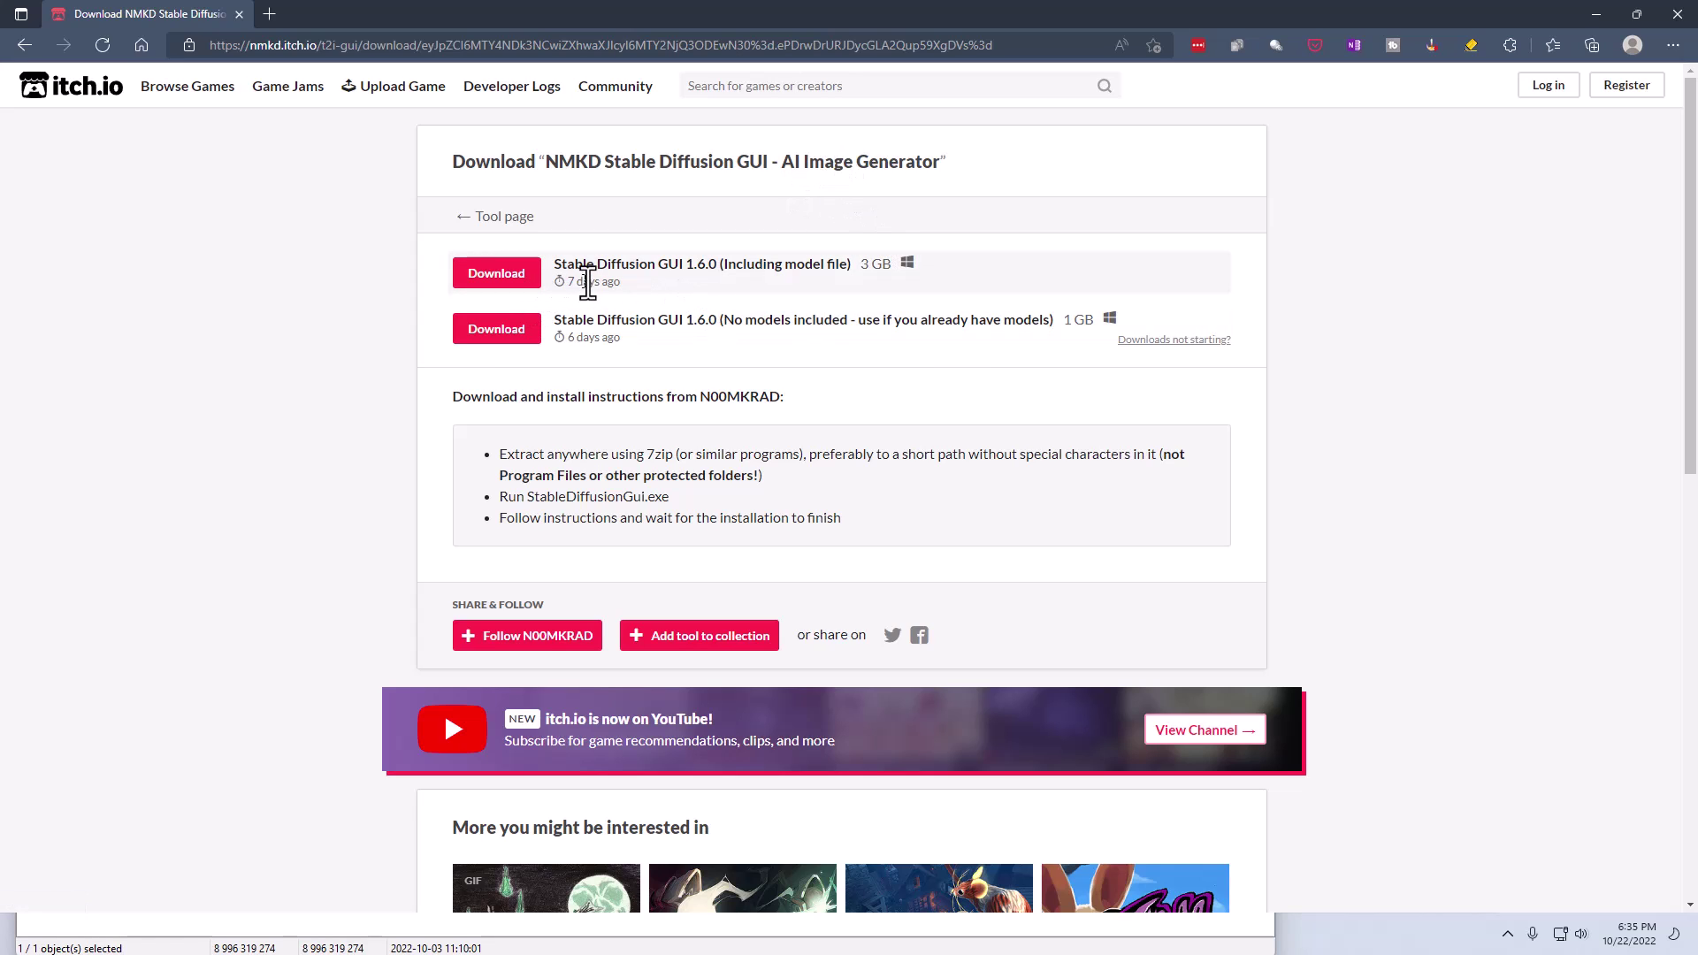
{"action": "mouse_move", "coordinate": [587, 281]}
{"action": "left_click", "coordinate": [495, 276]}
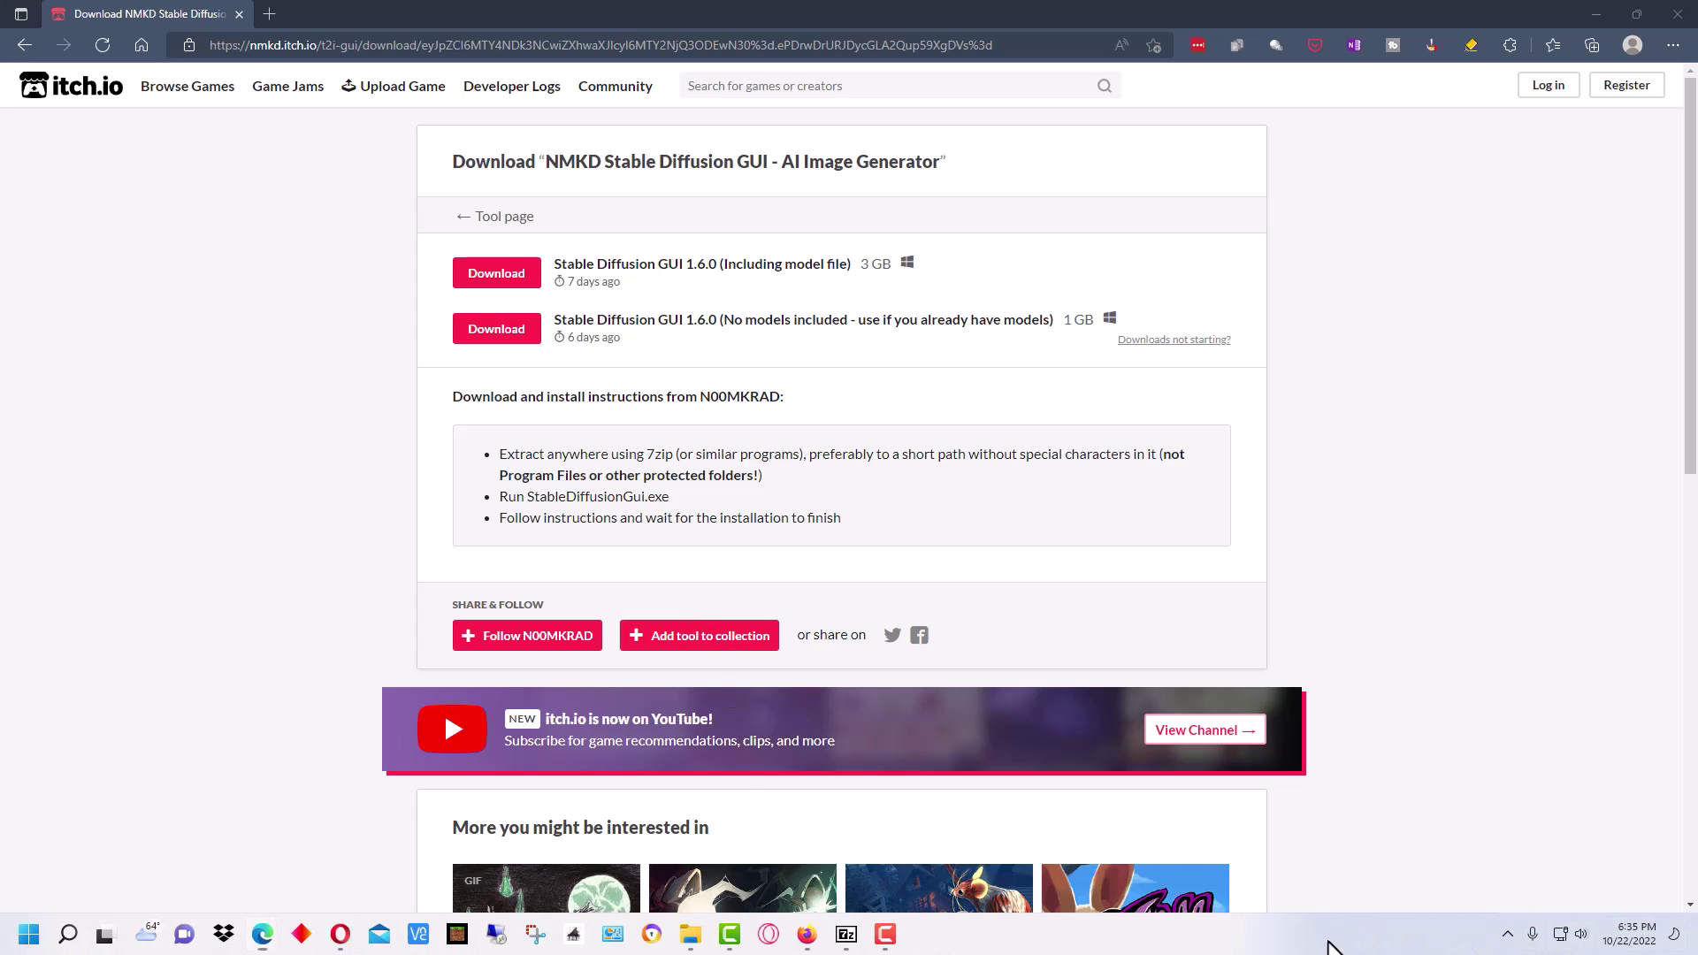
Arrange the Stable Diffusion Explorer folder and the 7-Zip archive window side by side
{"action": "mouse_move", "coordinate": [692, 941]}
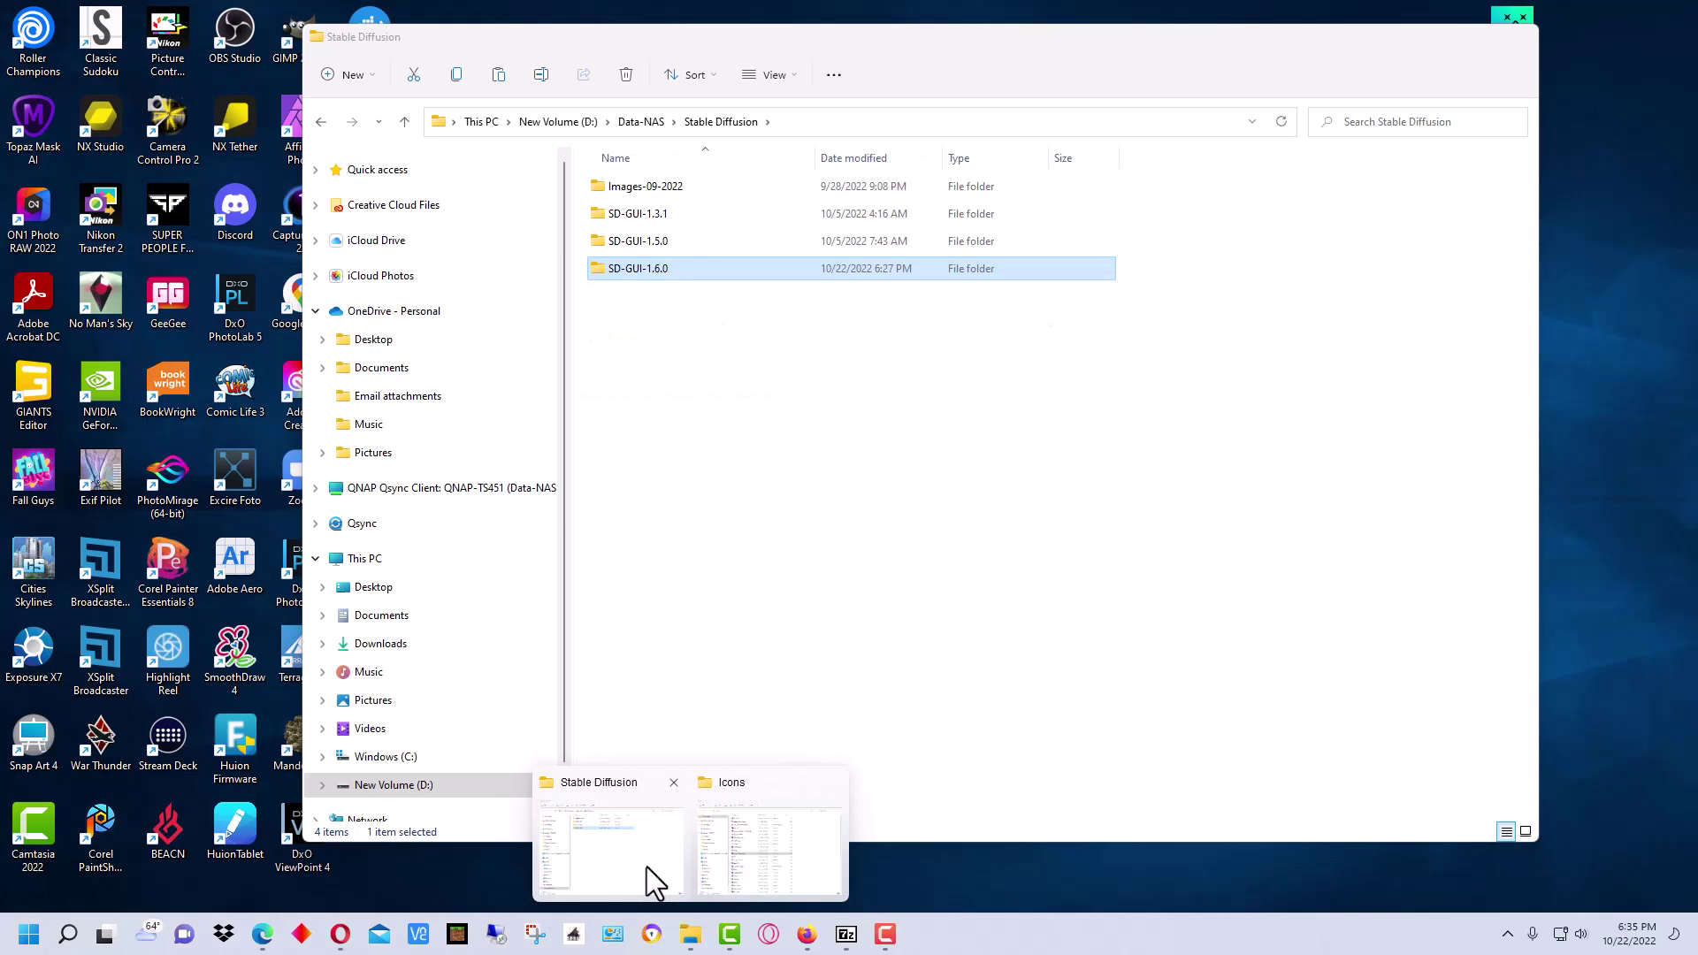
{"action": "left_click", "coordinate": [646, 867]}
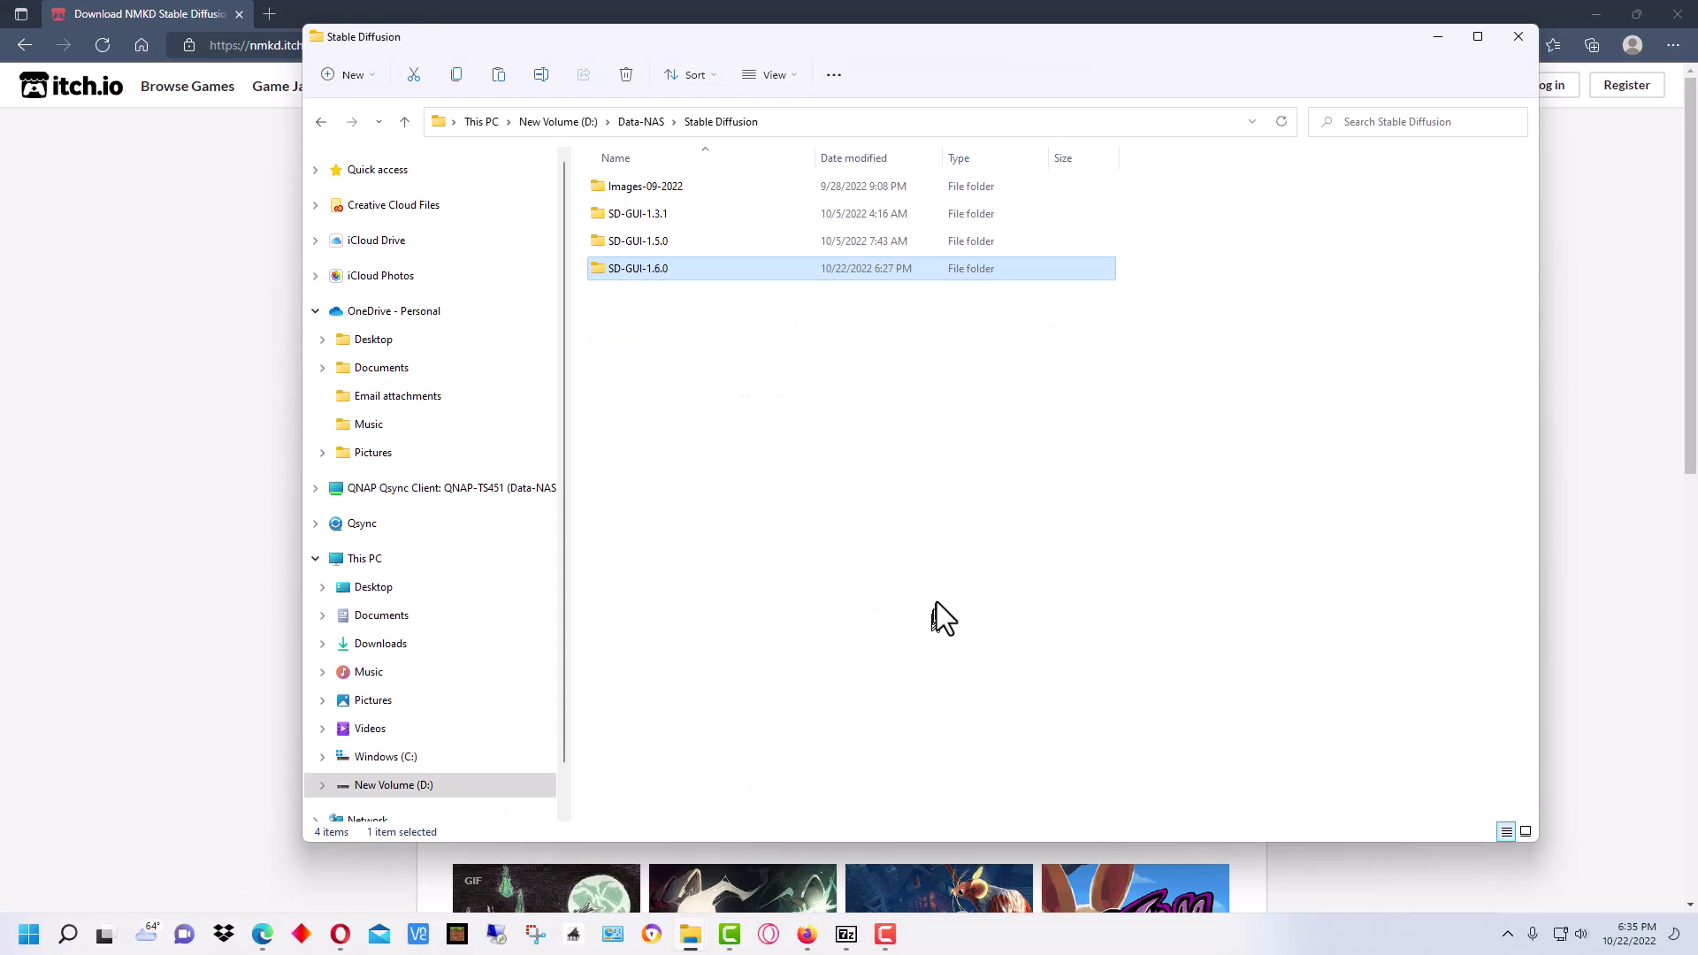
{"action": "left_click", "coordinate": [848, 934]}
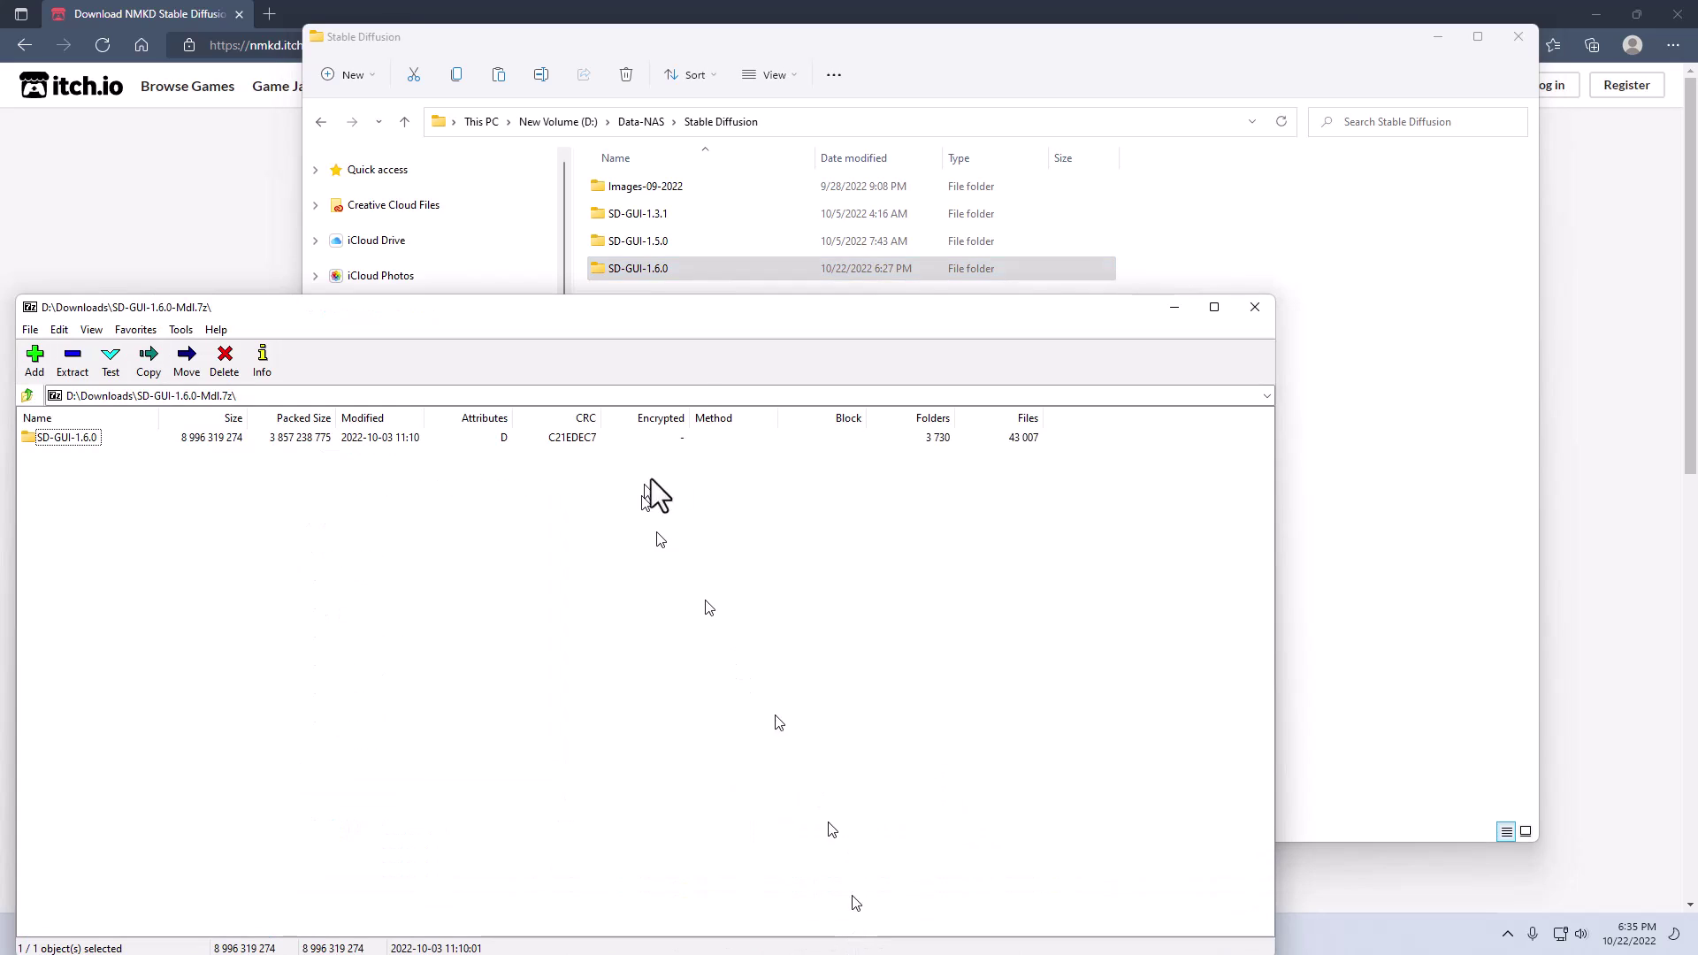
{"action": "left_click_drag", "start_coordinate": [677, 310], "coordinate": [920, 192]}
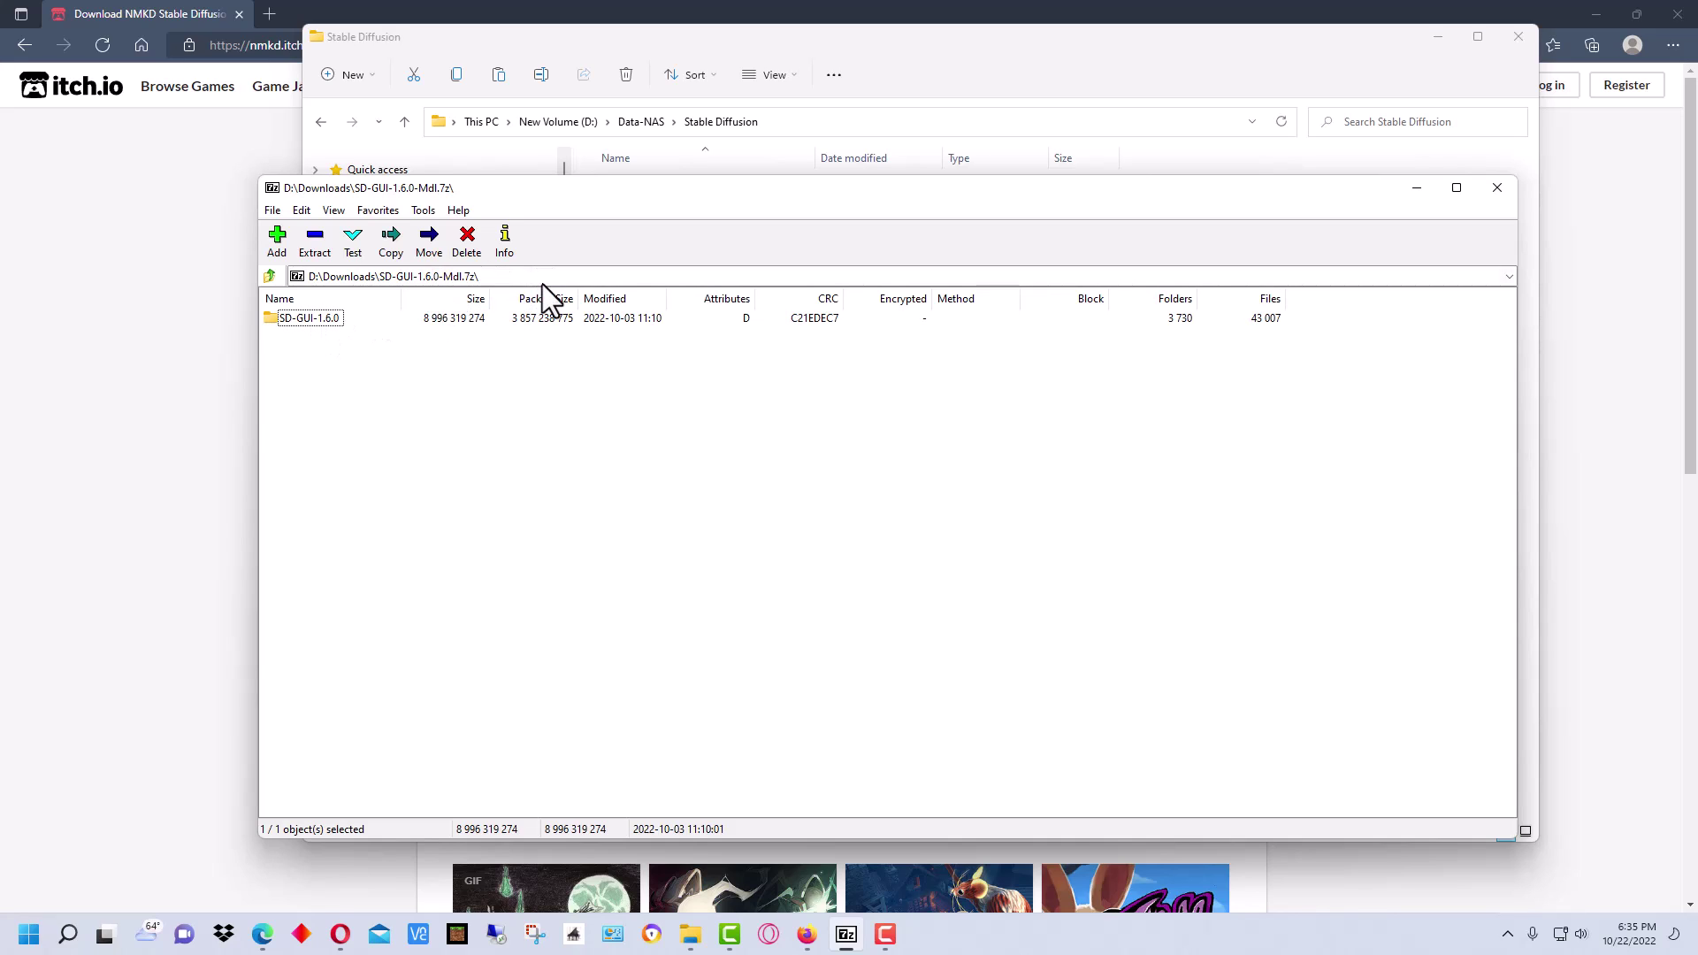
Extract the SD-GUI-1.6.0 folder from the archive into the Stable Diffusion folder on D:
{"action": "left_click_drag", "start_coordinate": [417, 312], "coordinate": [312, 341]}
{"action": "left_click_drag", "start_coordinate": [315, 320], "coordinate": [302, 327]}
{"action": "left_click", "coordinate": [285, 322]}
{"action": "left_click_drag", "start_coordinate": [330, 322], "coordinate": [435, 426]}
{"action": "left_click_drag", "start_coordinate": [543, 522], "coordinate": [710, 260]}
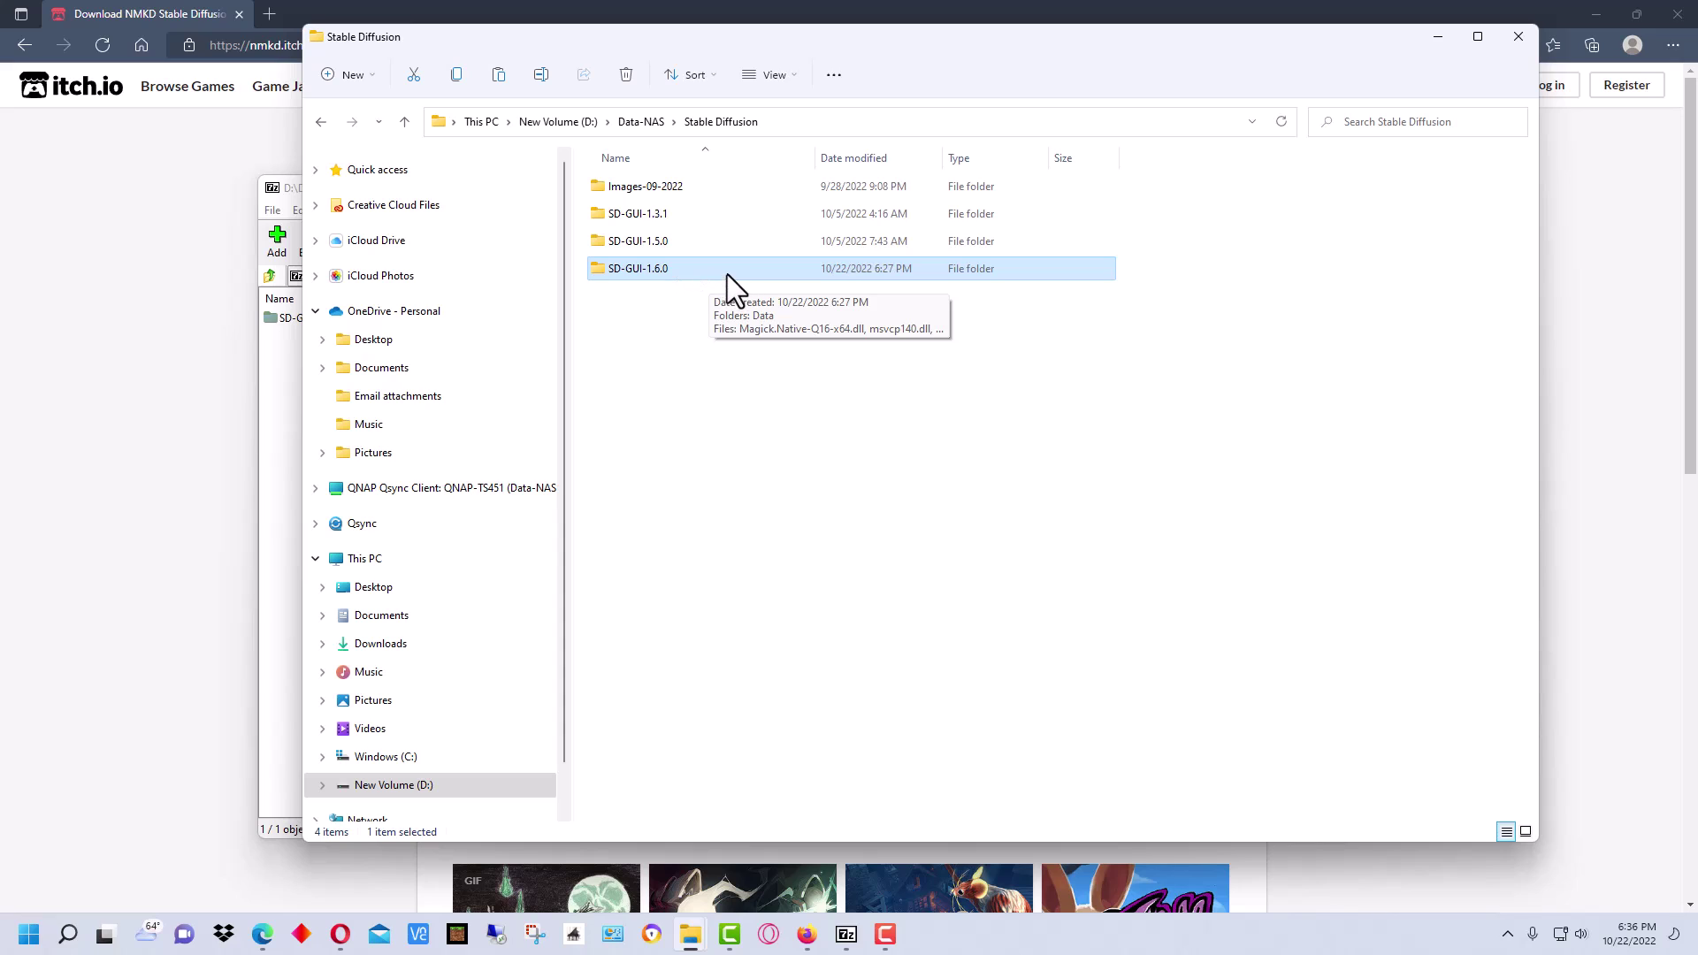
Open SD-GUI-1.6.0, look inside its Data subfolder, then return to SD-GUI-1.6.0
{"action": "mouse_move", "coordinate": [727, 275]}
{"action": "left_mouse_down"}
{"action": "mouse_move", "coordinate": [672, 261]}
{"action": "mouse_move", "coordinate": [677, 214]}
{"action": "mouse_move", "coordinate": [688, 259]}
{"action": "mouse_move", "coordinate": [678, 219]}
{"action": "mouse_move", "coordinate": [701, 255]}
{"action": "left_mouse_up"}
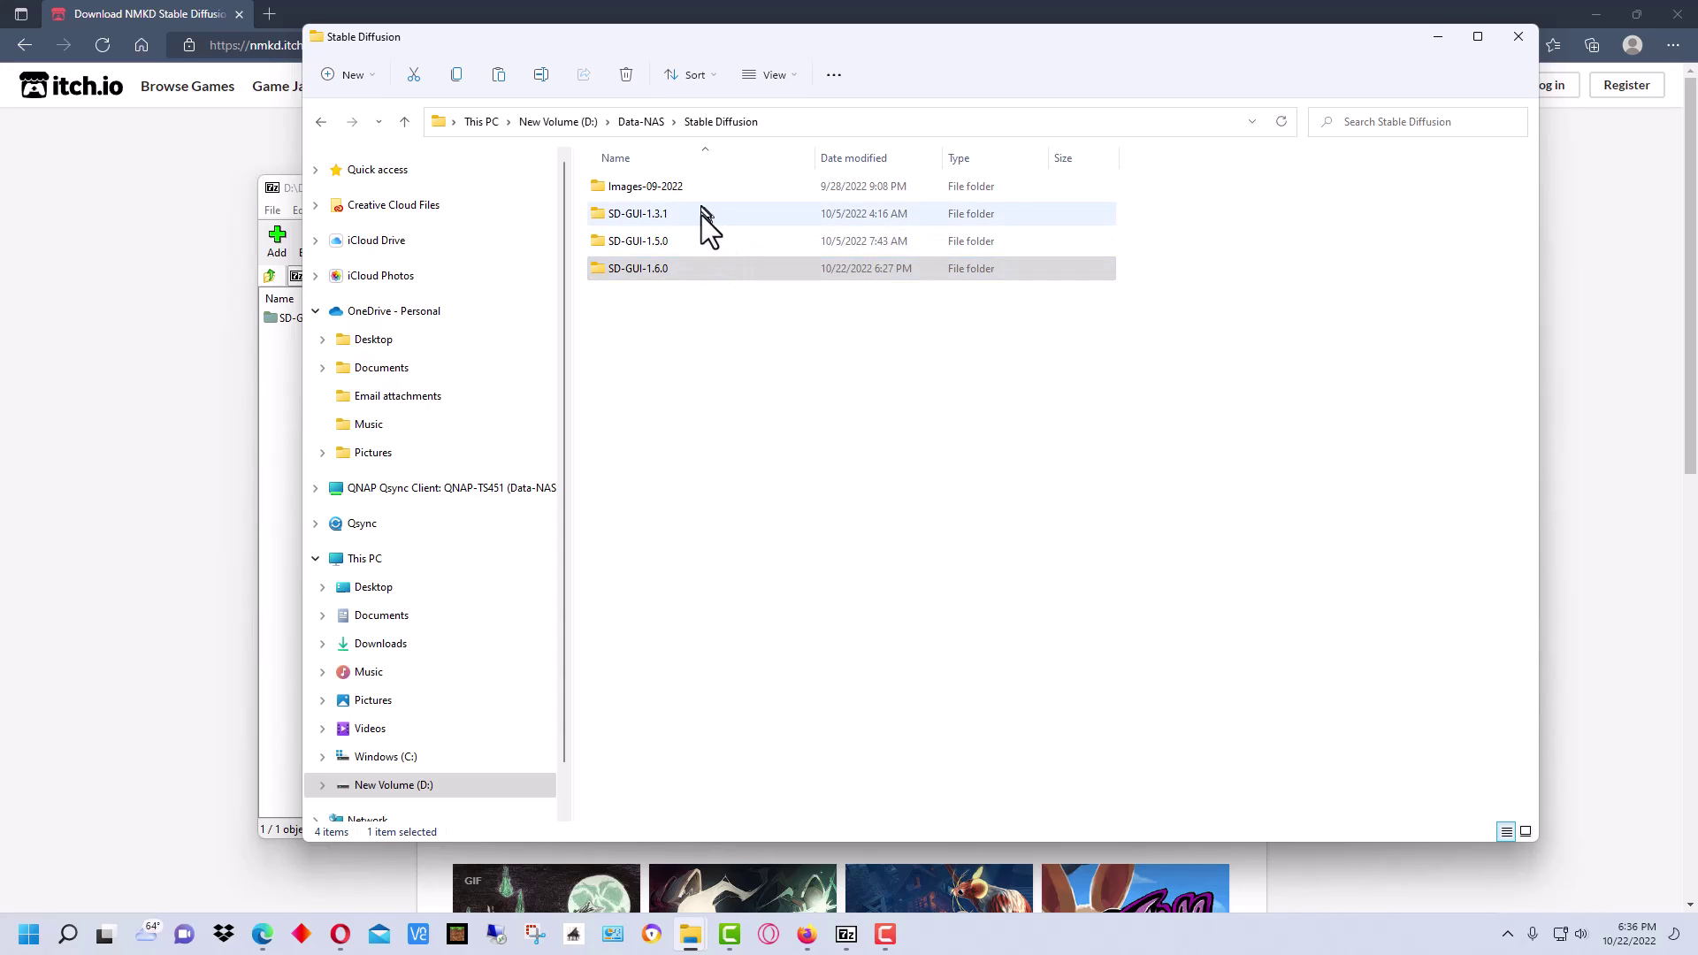
{"action": "left_click", "coordinate": [707, 266]}
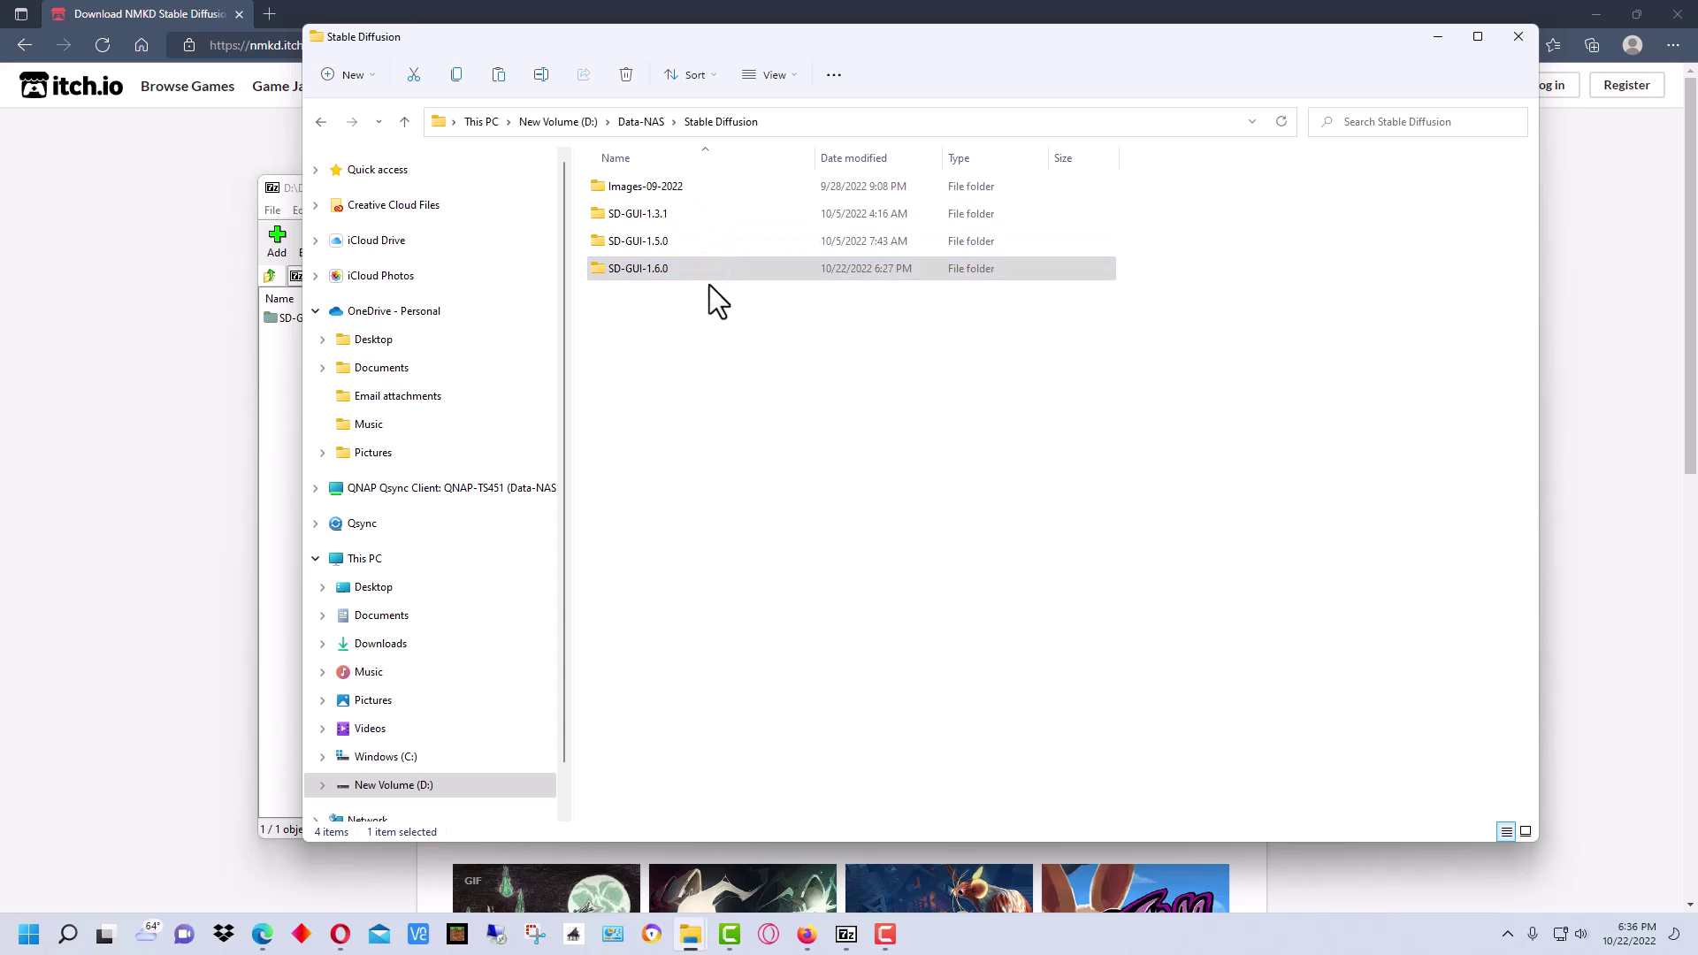
{"action": "double_click", "coordinate": [654, 270]}
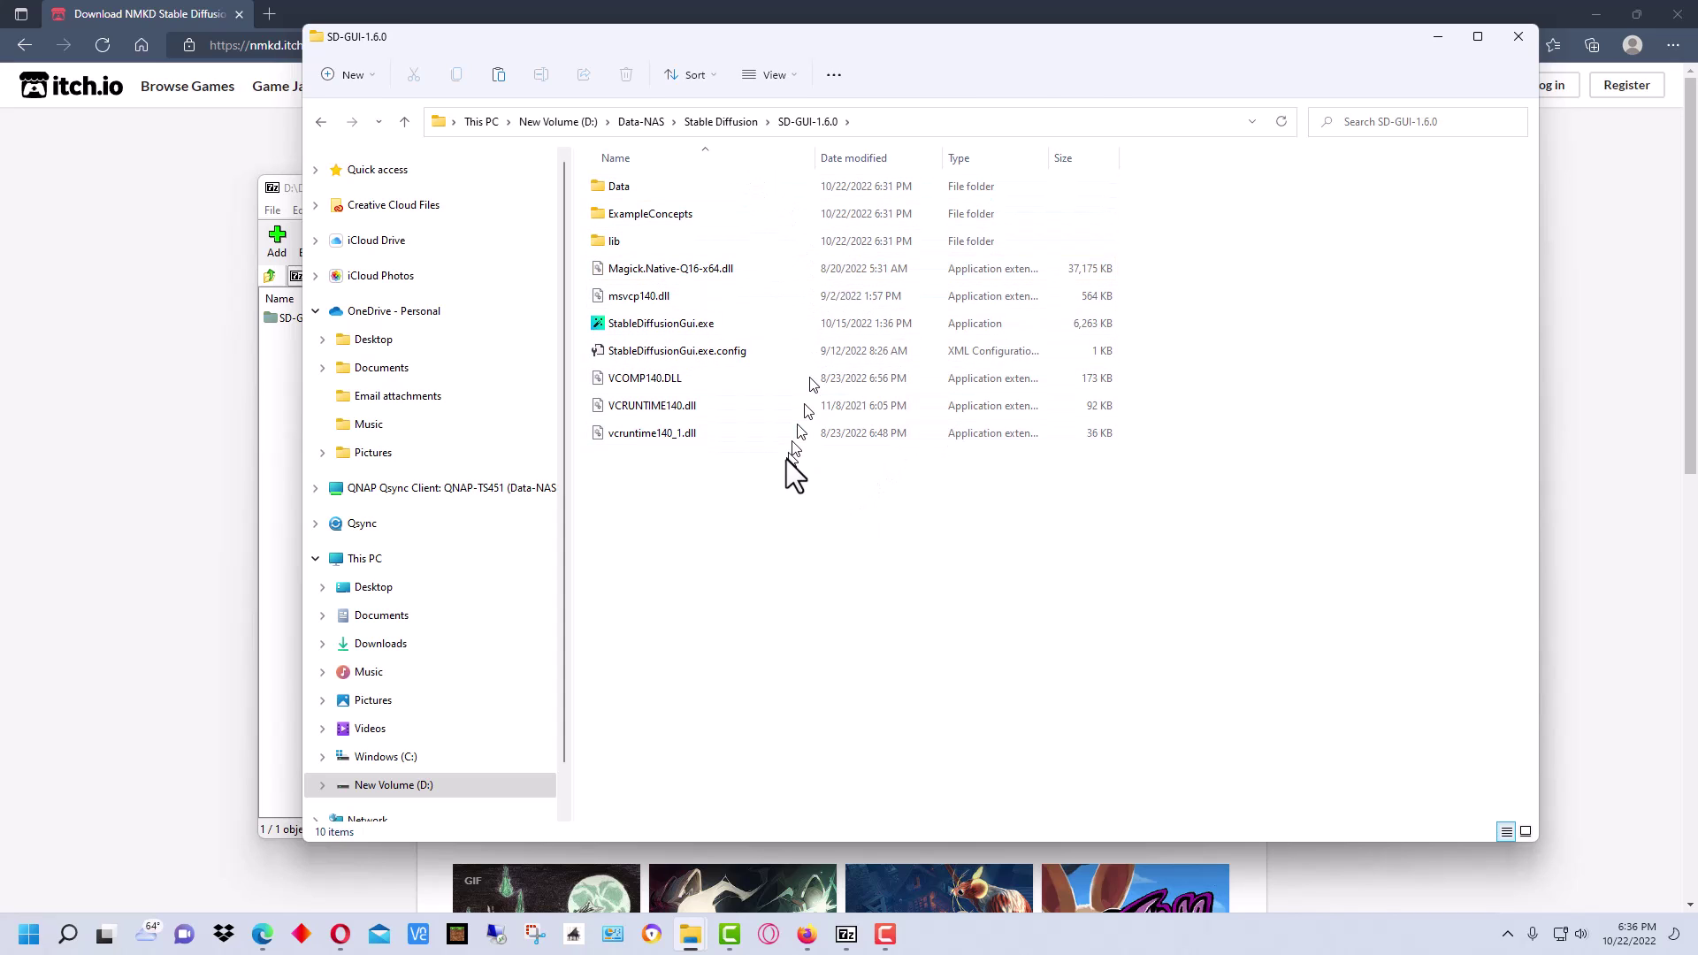
{"action": "double_click", "coordinate": [722, 191]}
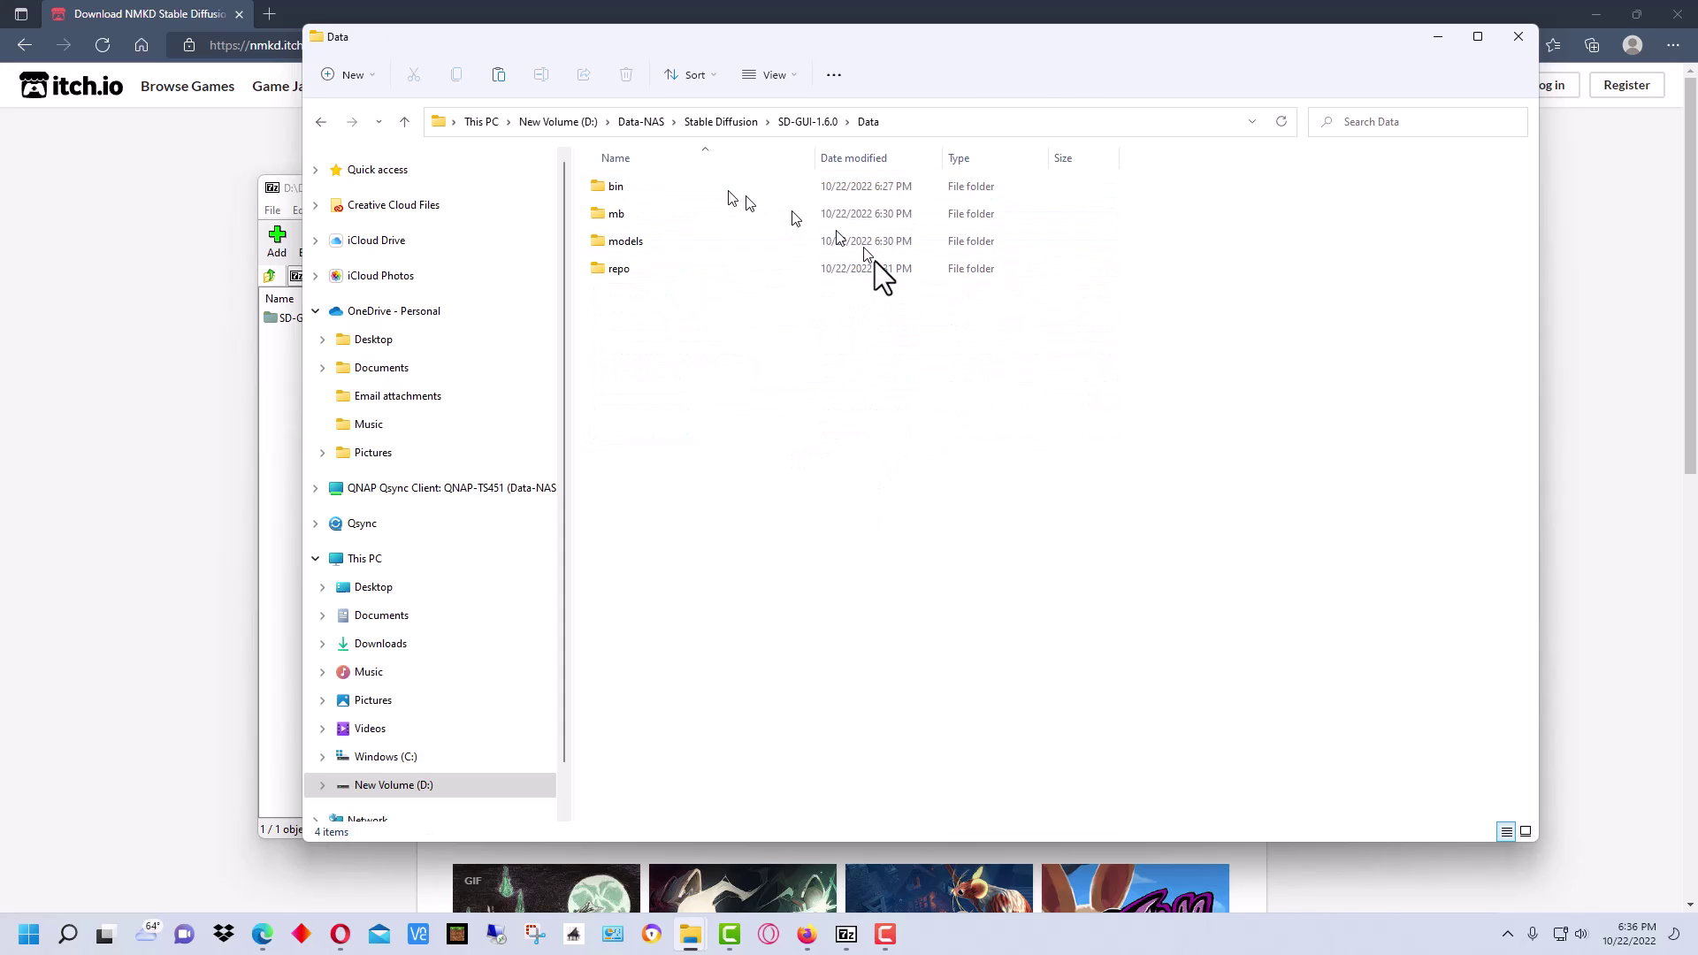
{"action": "left_click", "coordinate": [810, 123]}
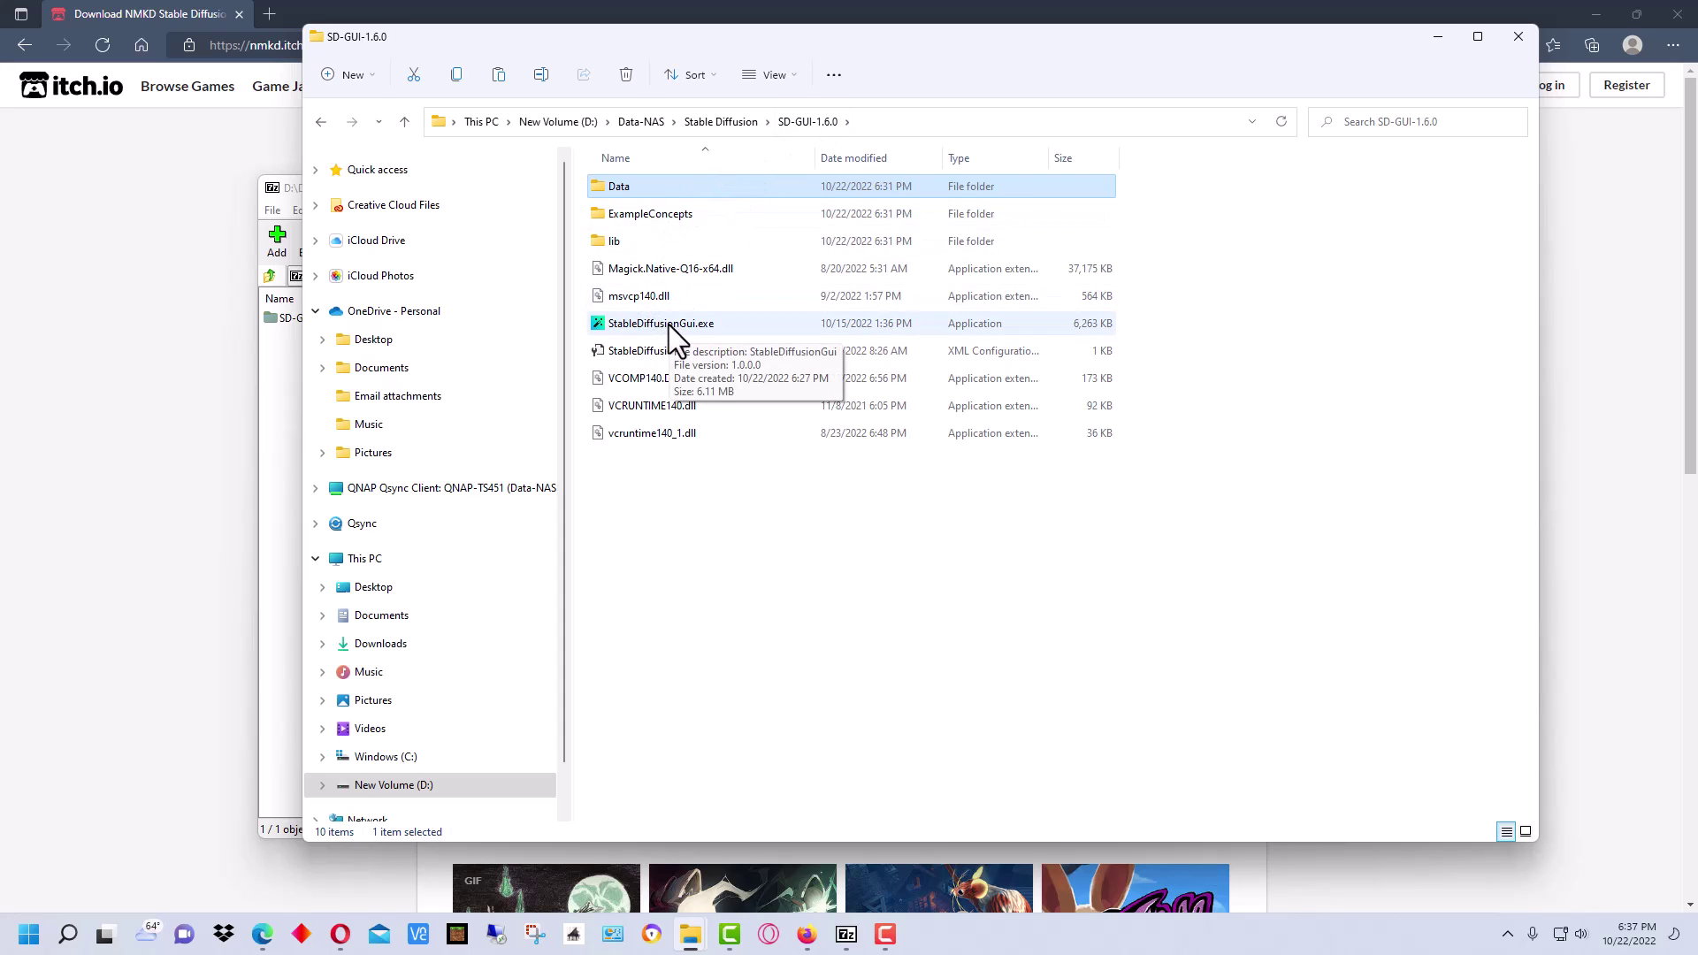
Launch StableDiffusionGui.exe, dismiss the Welcome dialog and open the Settings panel
{"action": "left_click", "coordinate": [669, 325]}
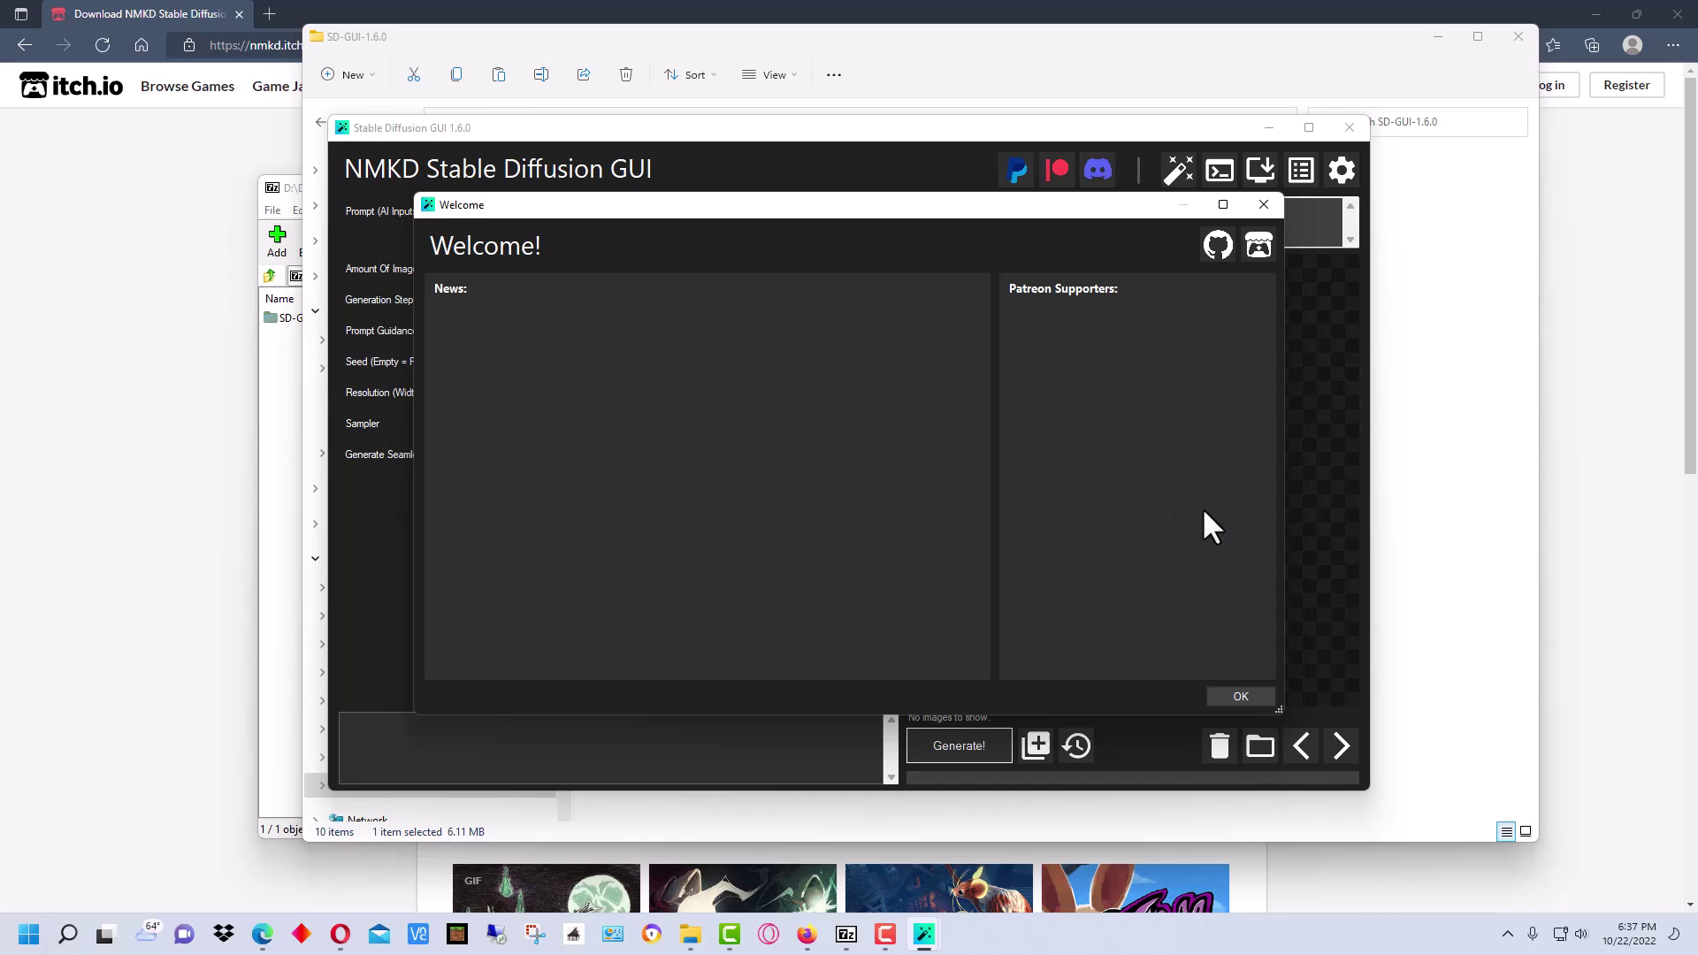
{"action": "left_click", "coordinate": [1242, 697]}
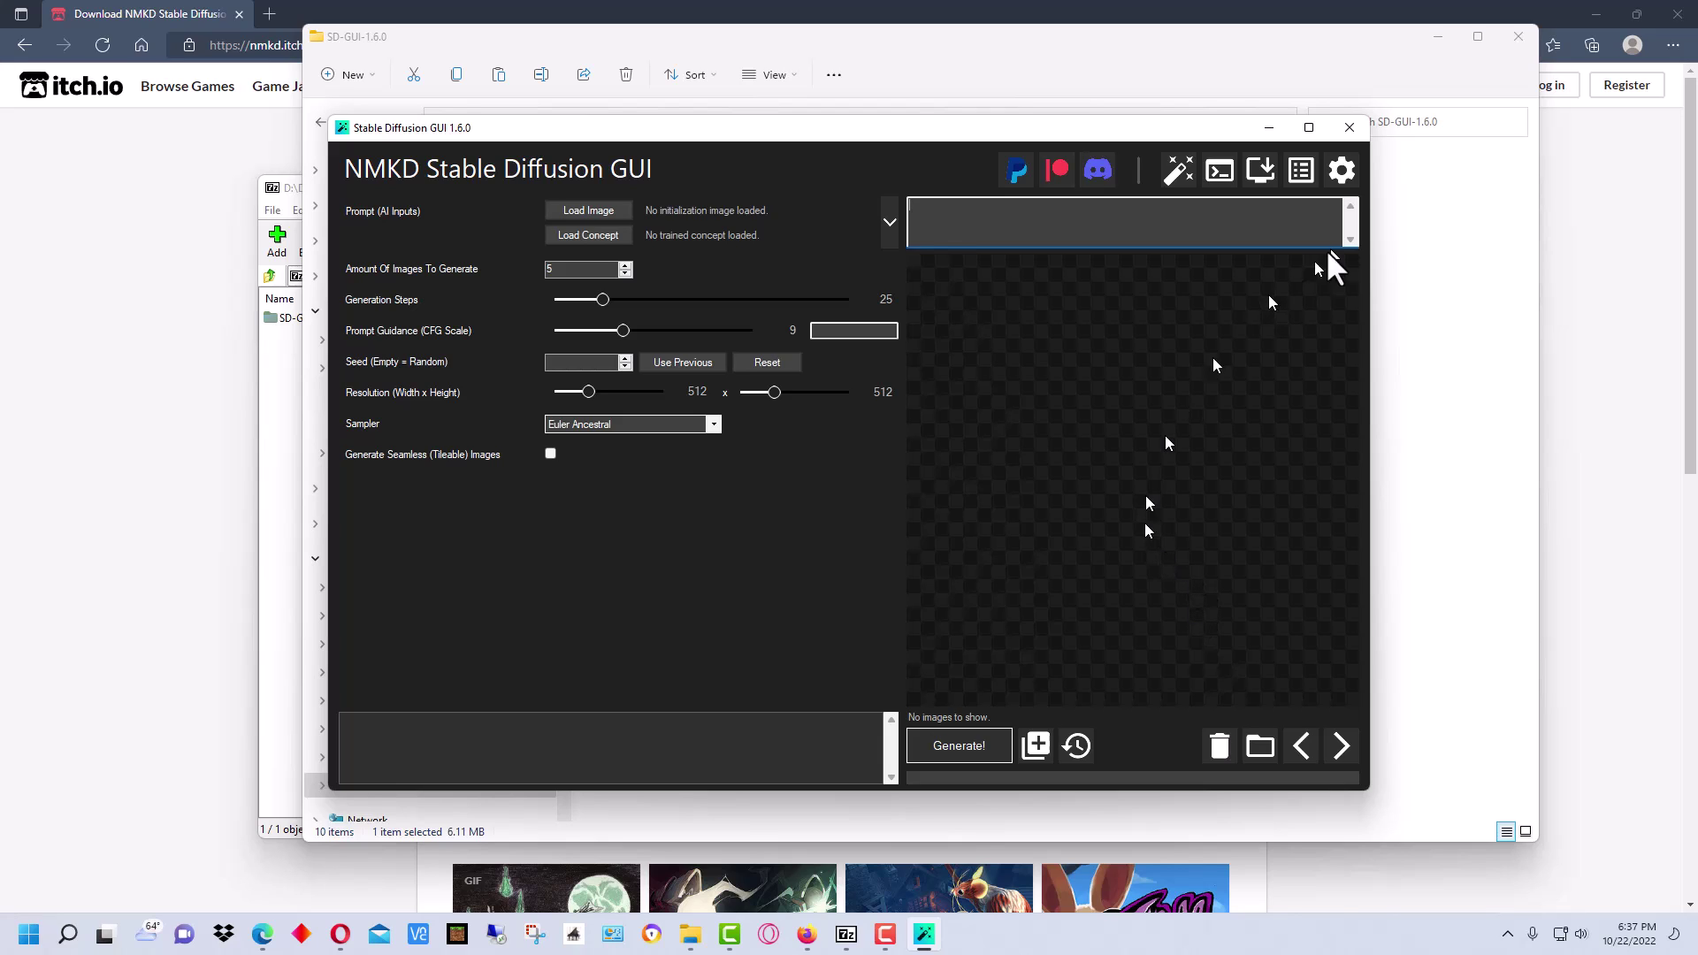
{"action": "left_click", "coordinate": [1341, 169]}
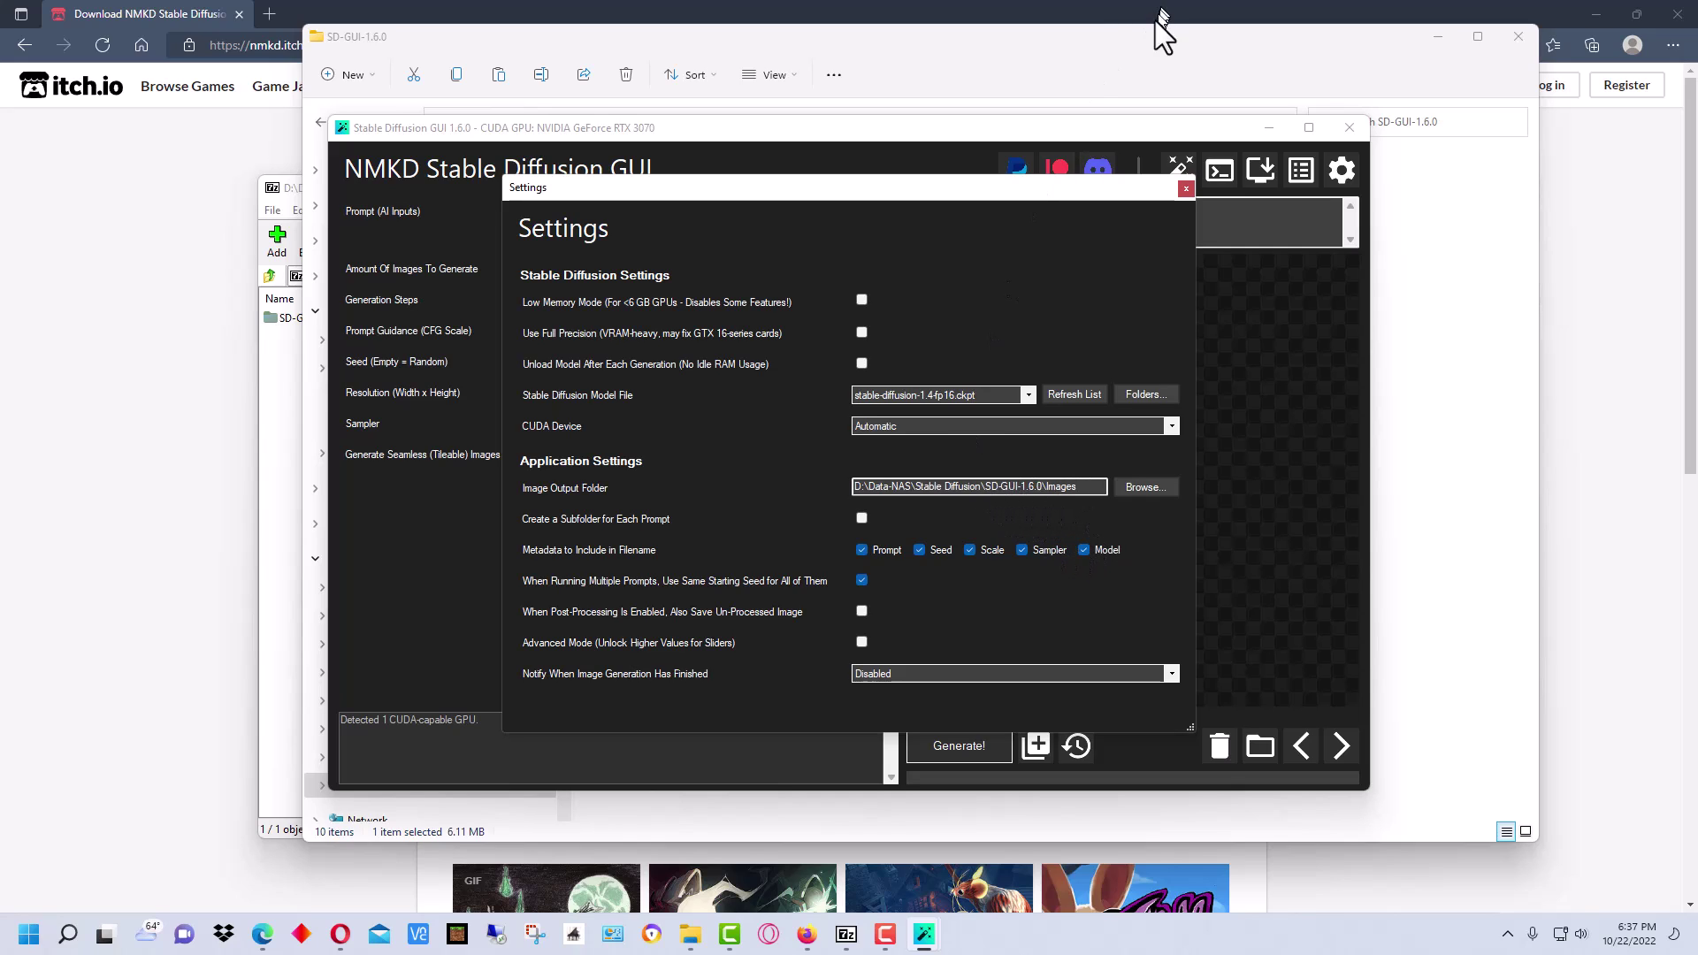
{"action": "left_click", "coordinate": [1151, 57]}
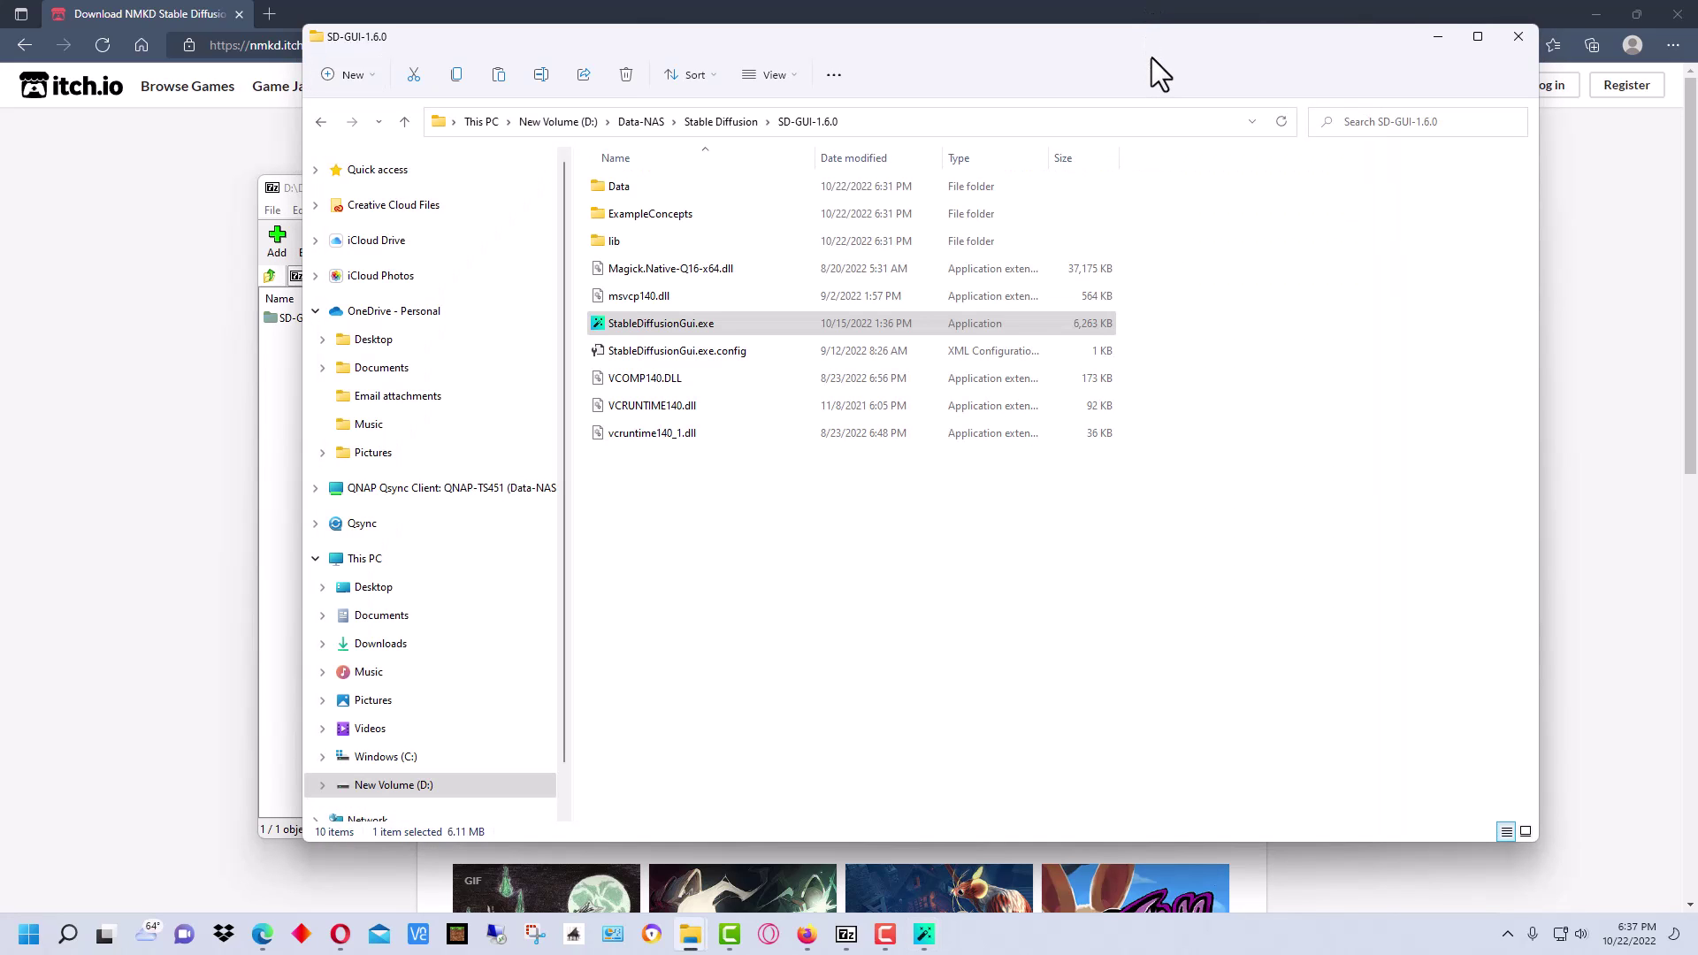
{"action": "right_click", "coordinate": [1165, 549]}
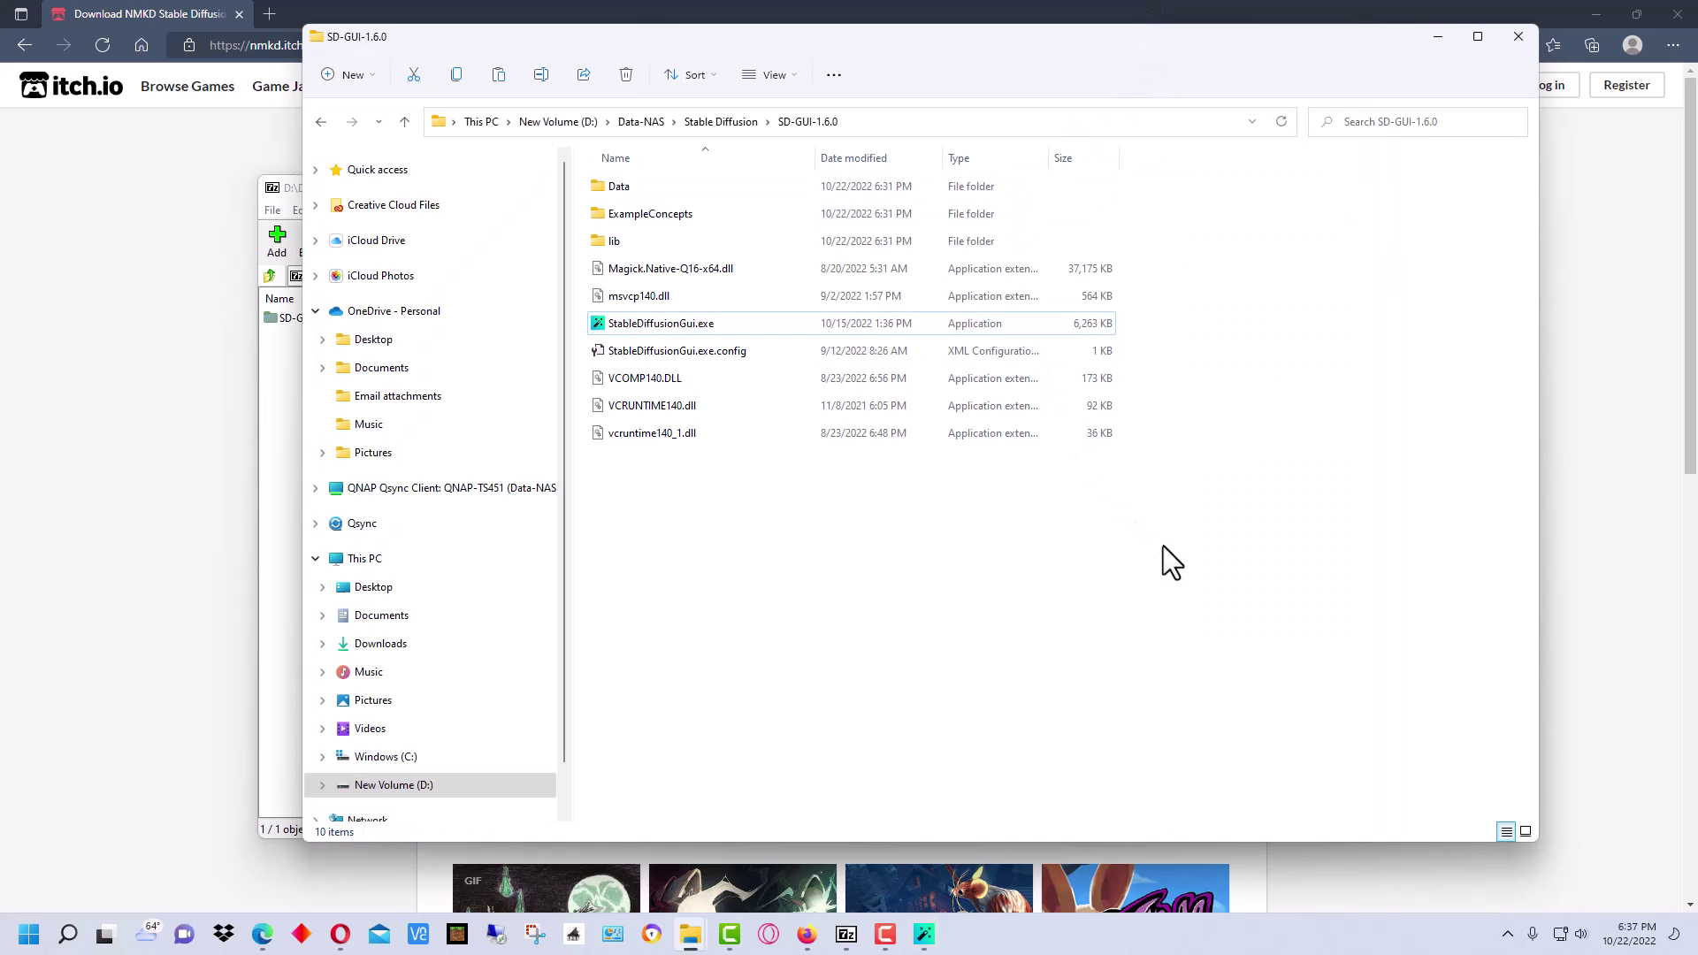
{"action": "left_click", "coordinate": [1238, 800]}
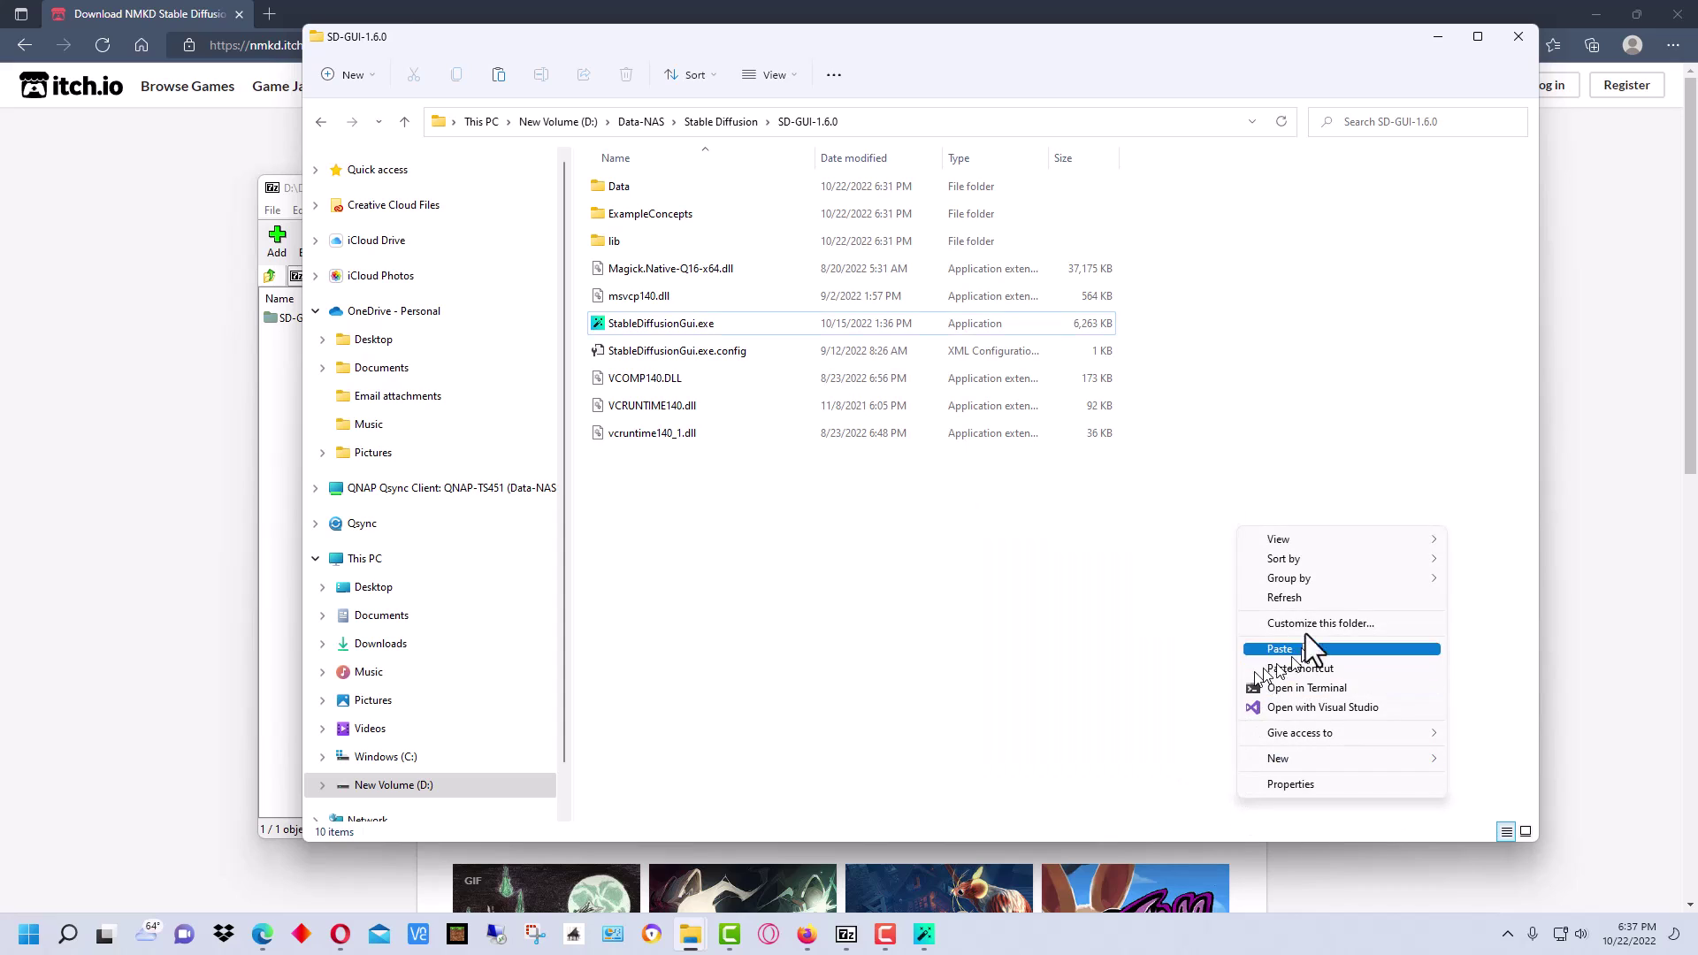
{"action": "left_click", "coordinate": [1300, 600]}
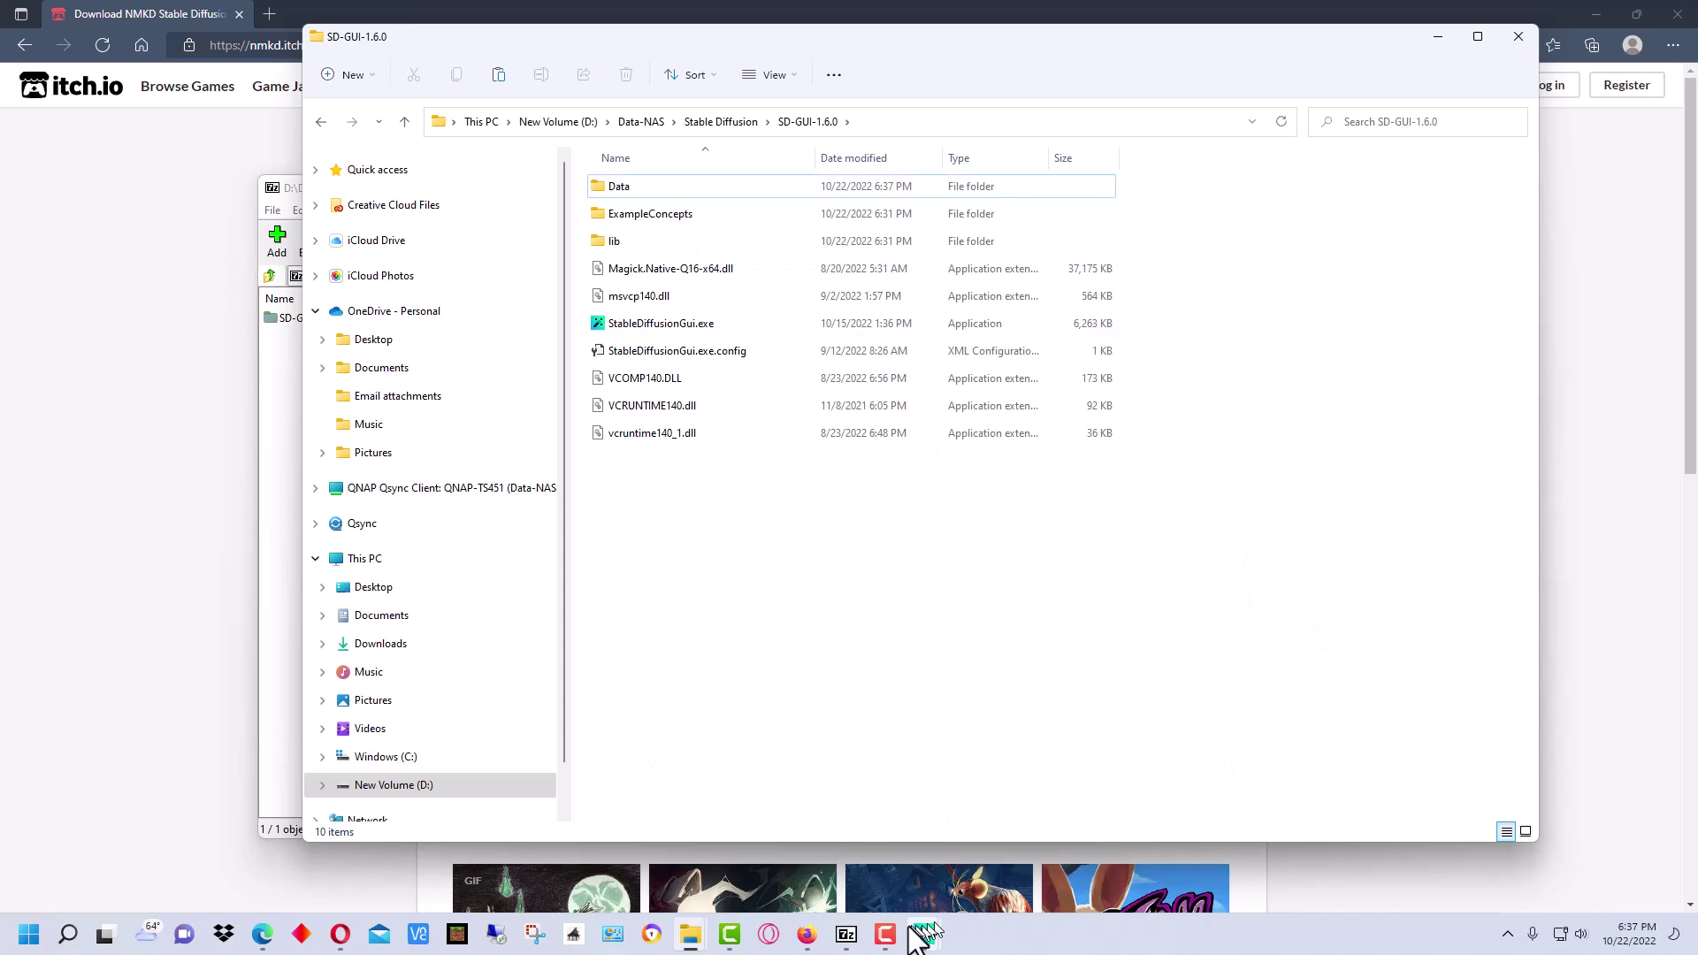
{"action": "mouse_move", "coordinate": [926, 934]}
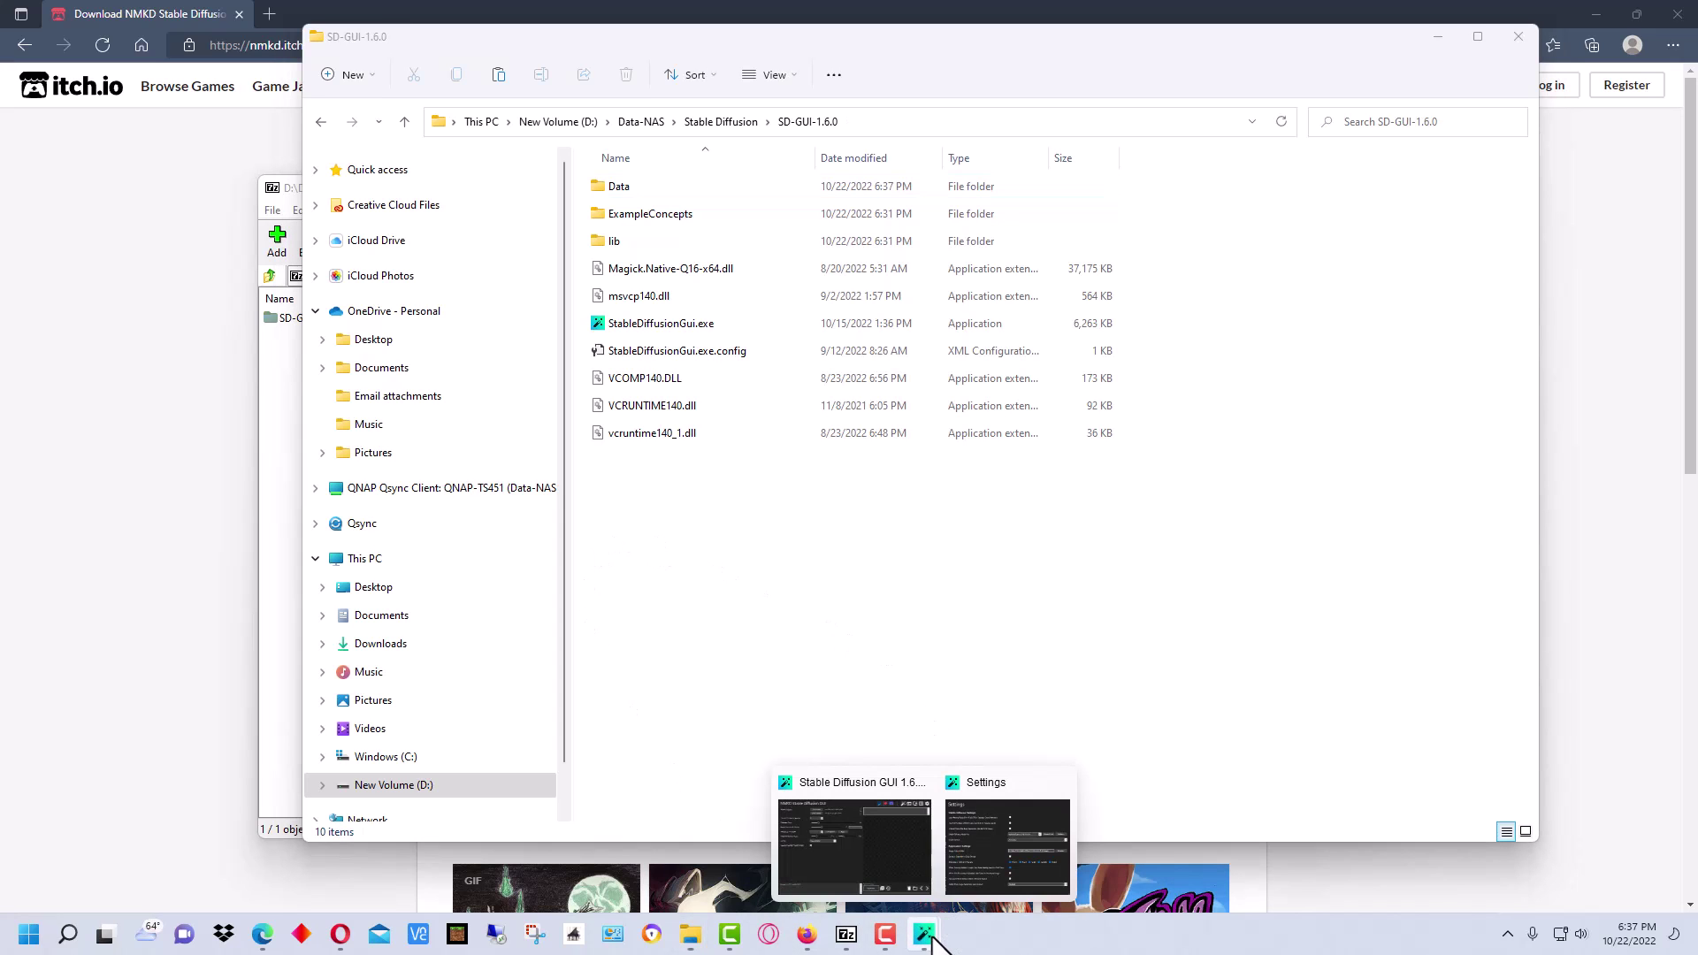
{"action": "left_click", "coordinate": [890, 839]}
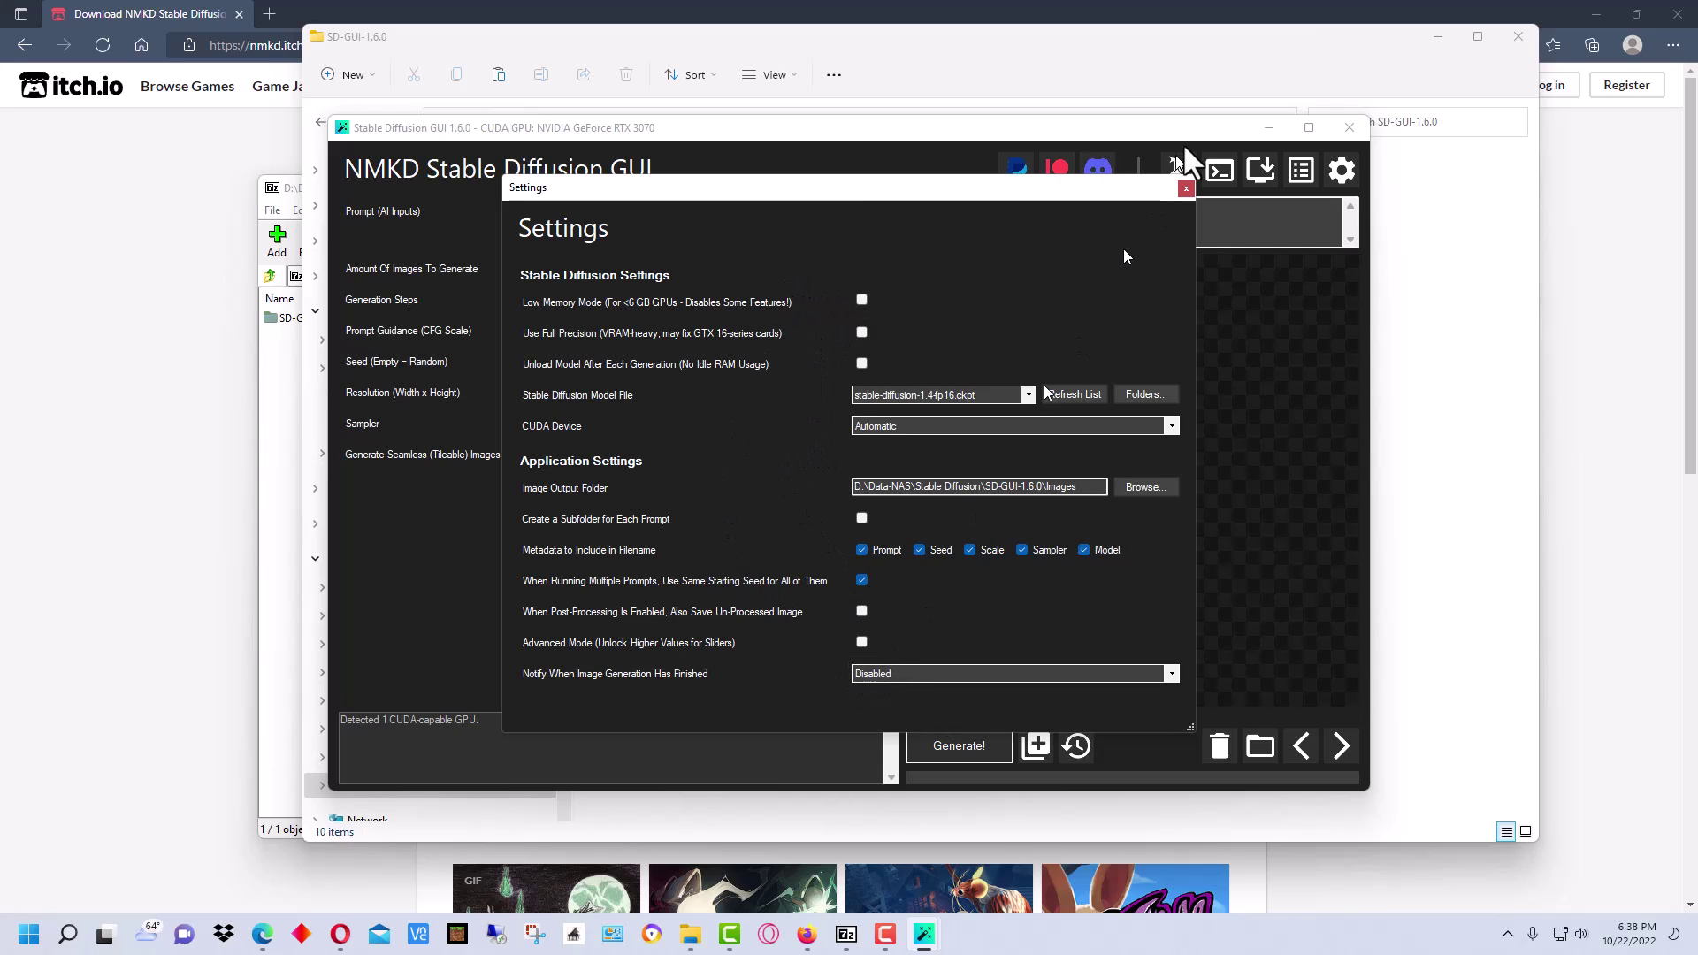
Close Settings and start the prompt with 'snowy'
{"action": "left_click", "coordinate": [1186, 188]}
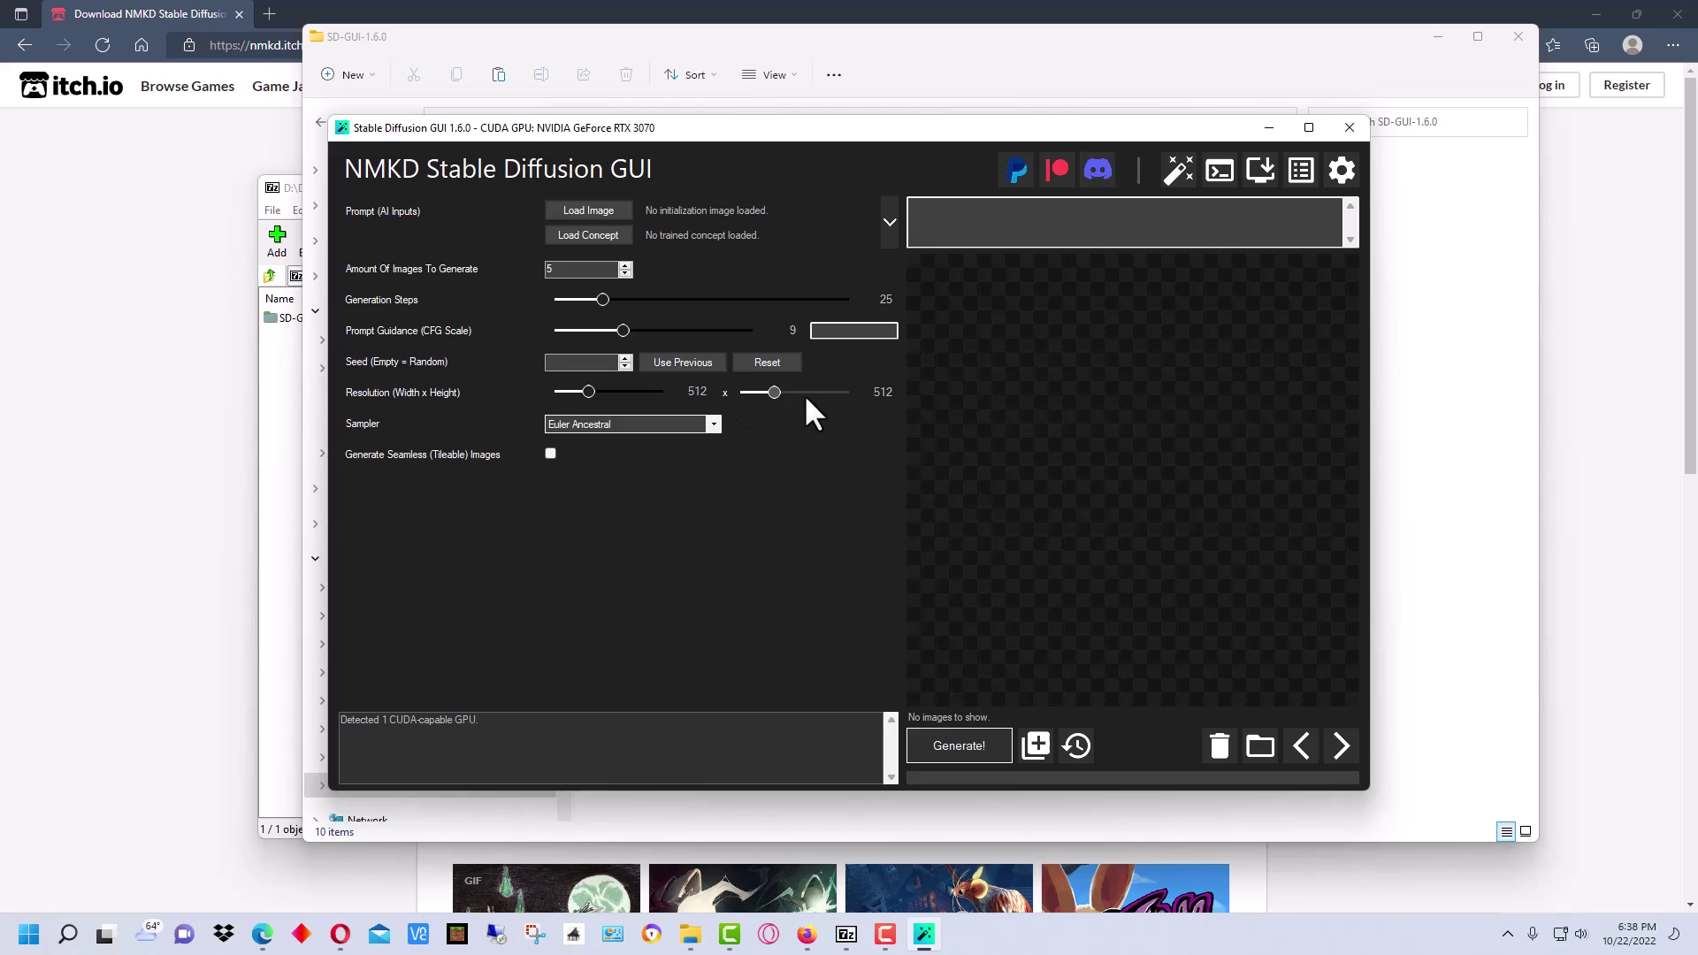
{"action": "left_click", "coordinate": [1082, 214]}
Complete the prompt 'snowy landscape with trees on fire' and generate the 512x512 images
{"action": "type", "text": "wy"}
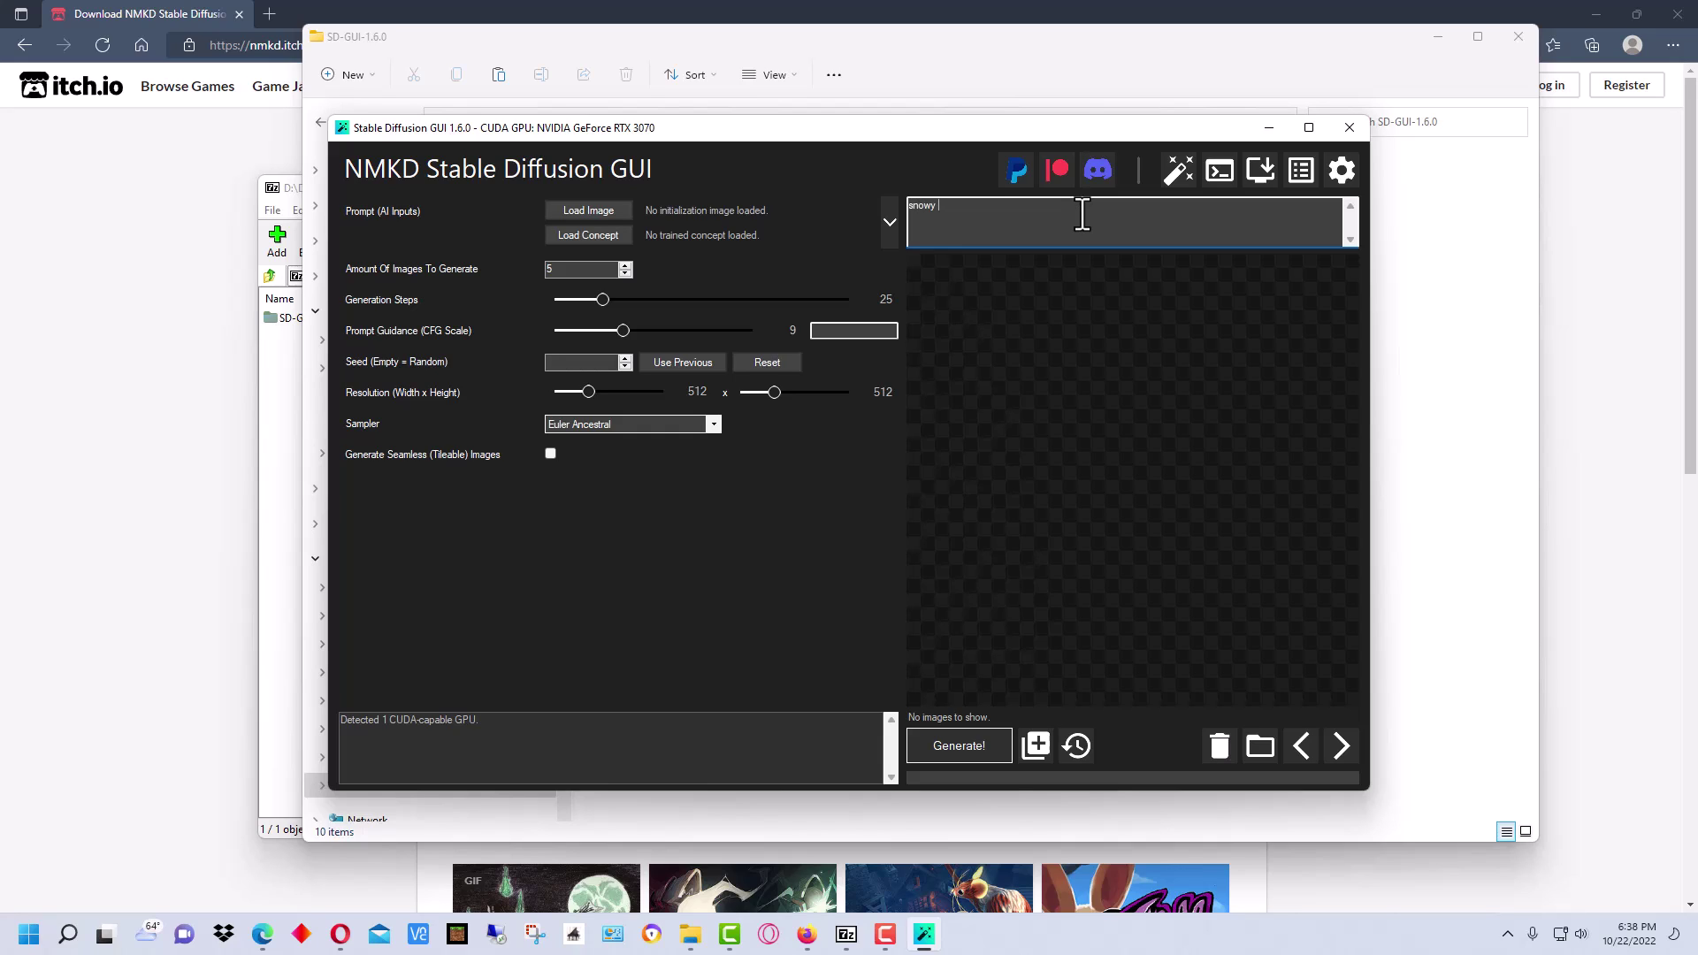
{"action": "type", "text": " landscape with trees on fire"}
{"action": "left_click", "coordinate": [973, 740]}
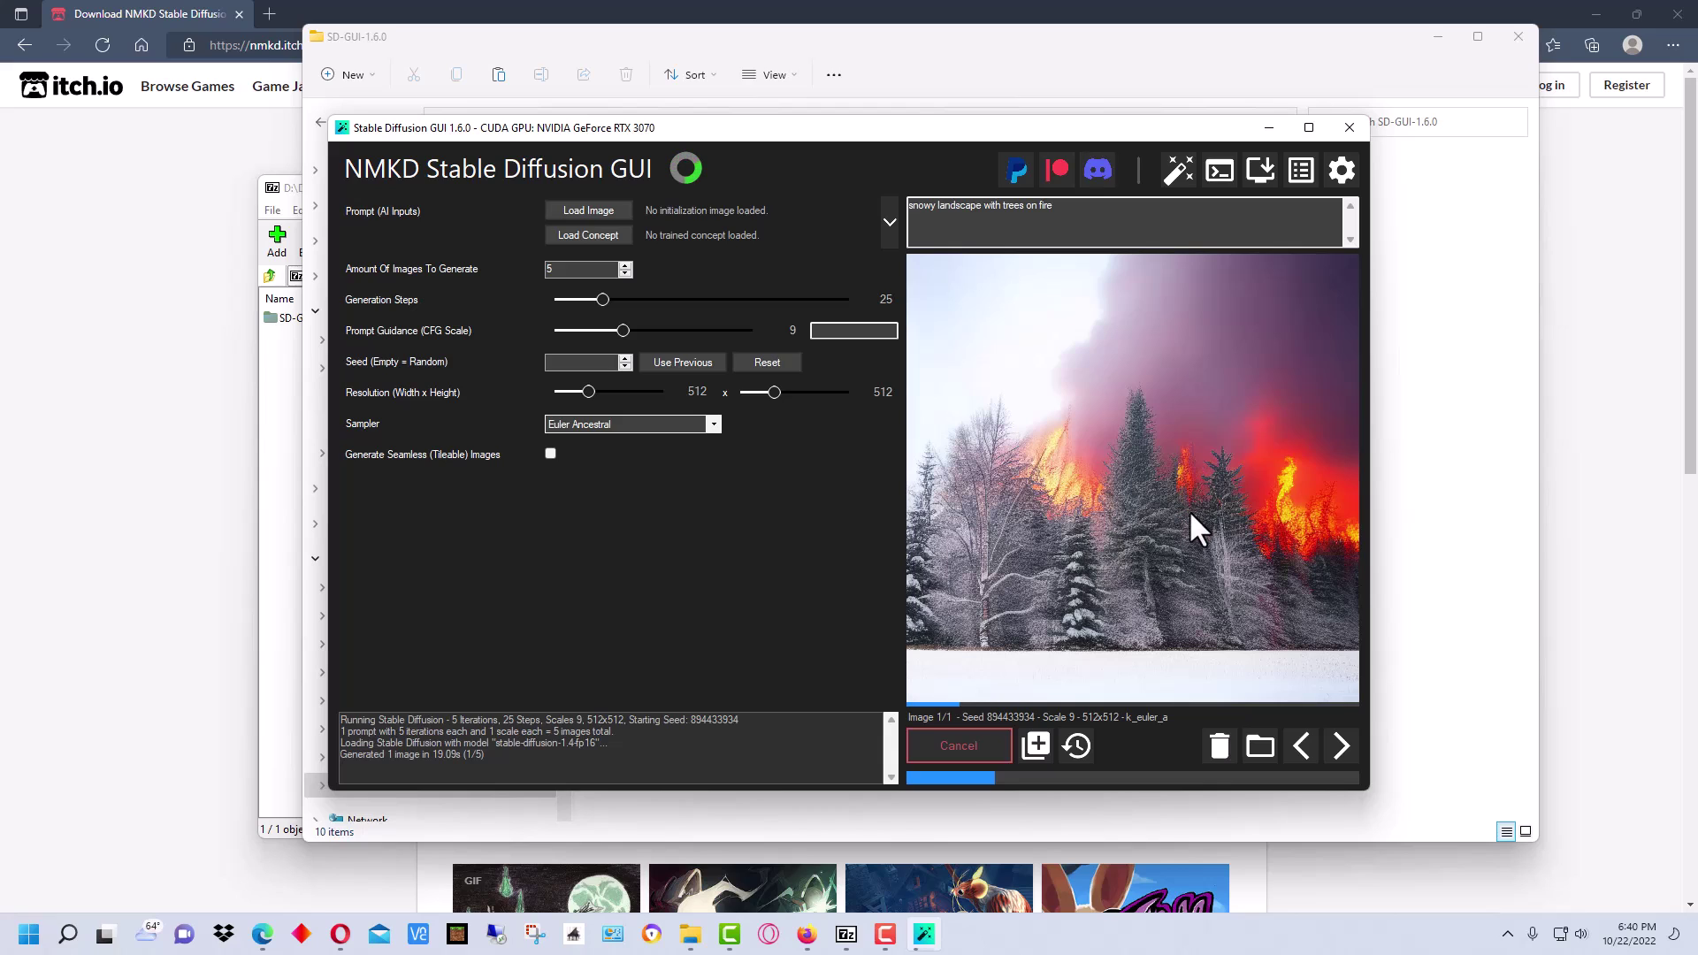
Refresh the SD-GUI folder, enter the new Images folder and view the generated PNG full-size
{"action": "left_click", "coordinate": [1450, 440]}
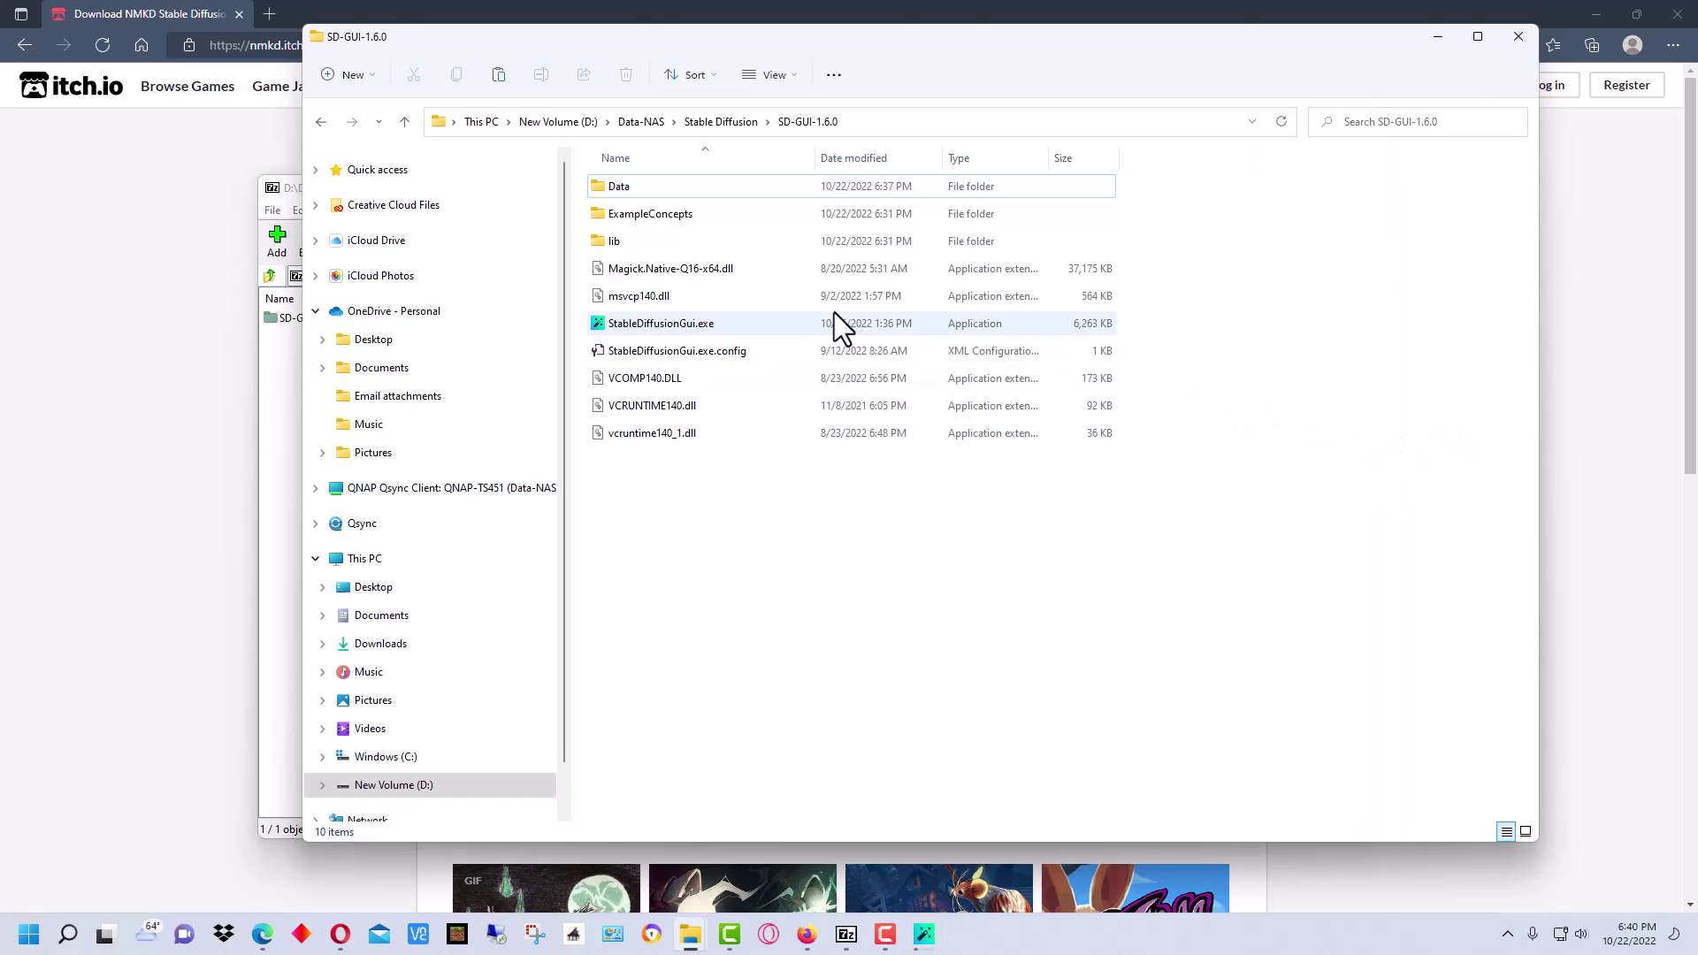
{"action": "right_click", "coordinate": [827, 511]}
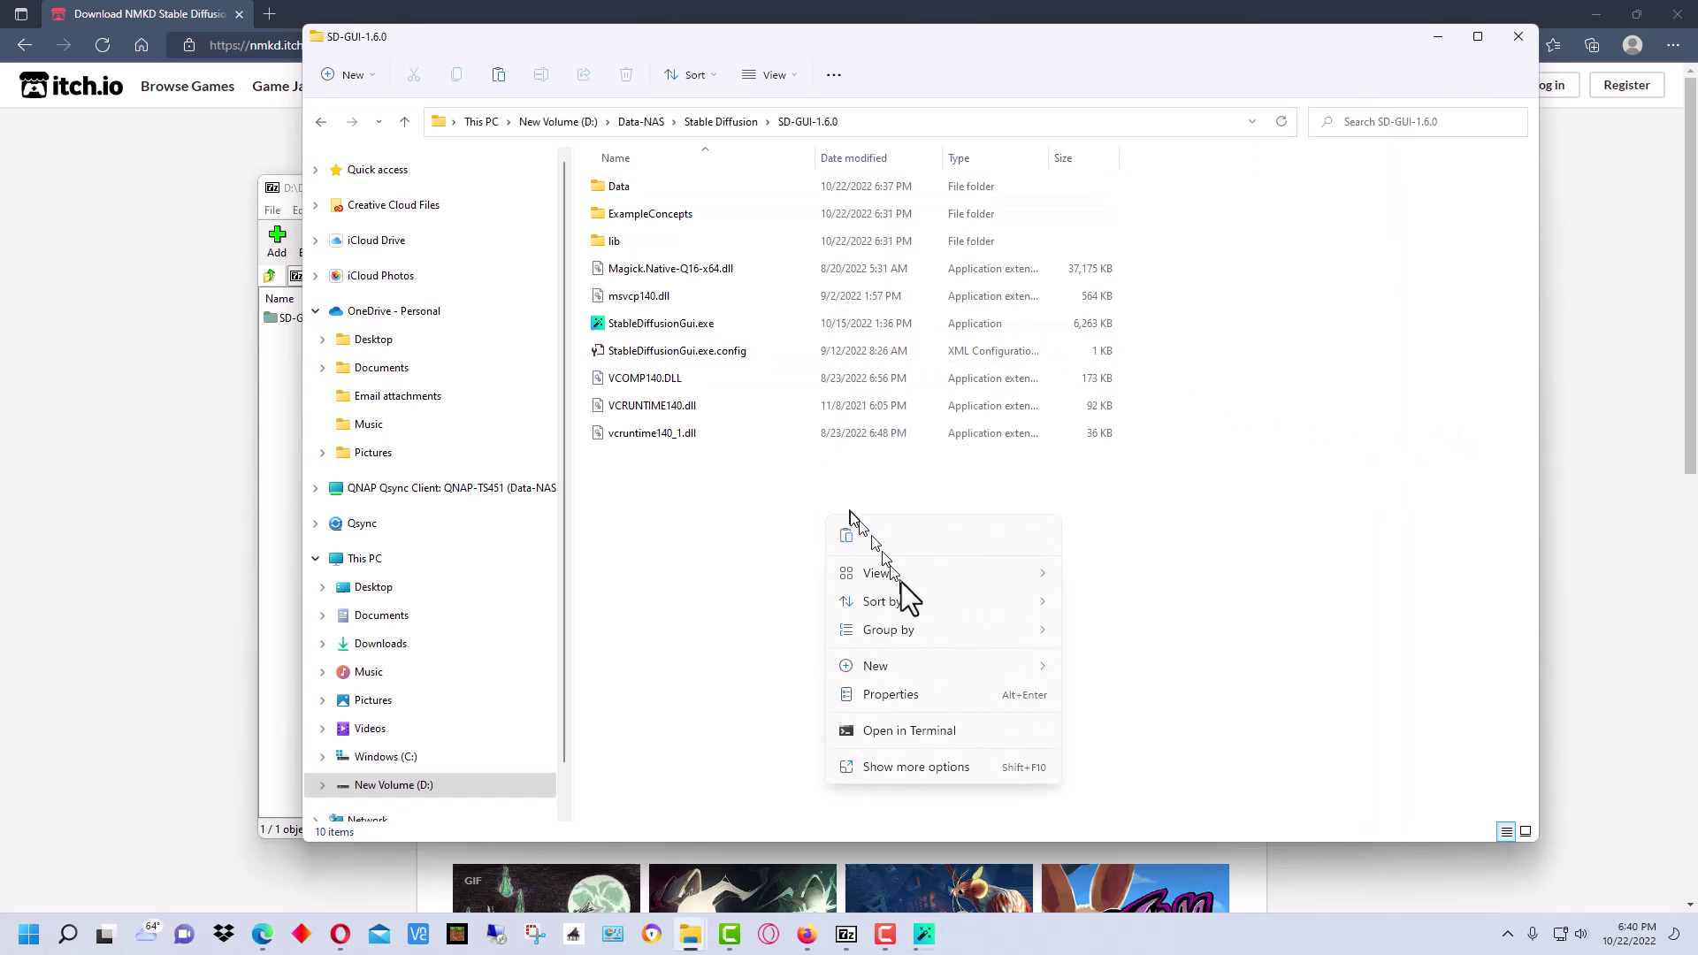
{"action": "left_click", "coordinate": [949, 769]}
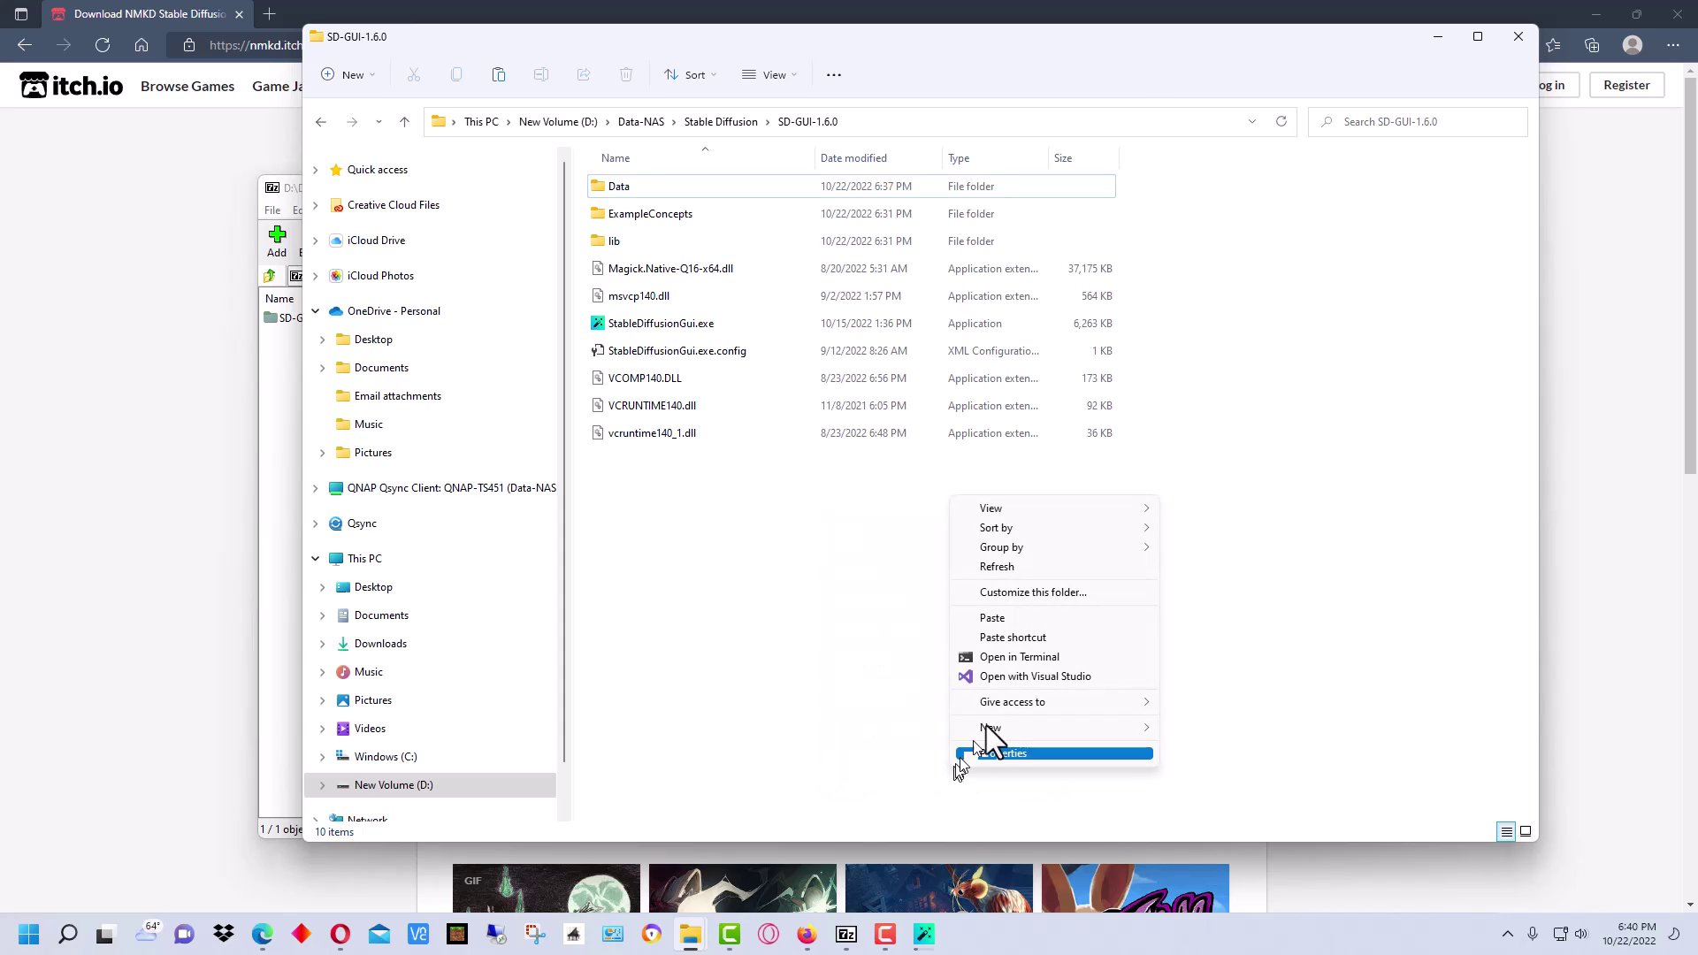
{"action": "left_click", "coordinate": [1091, 567]}
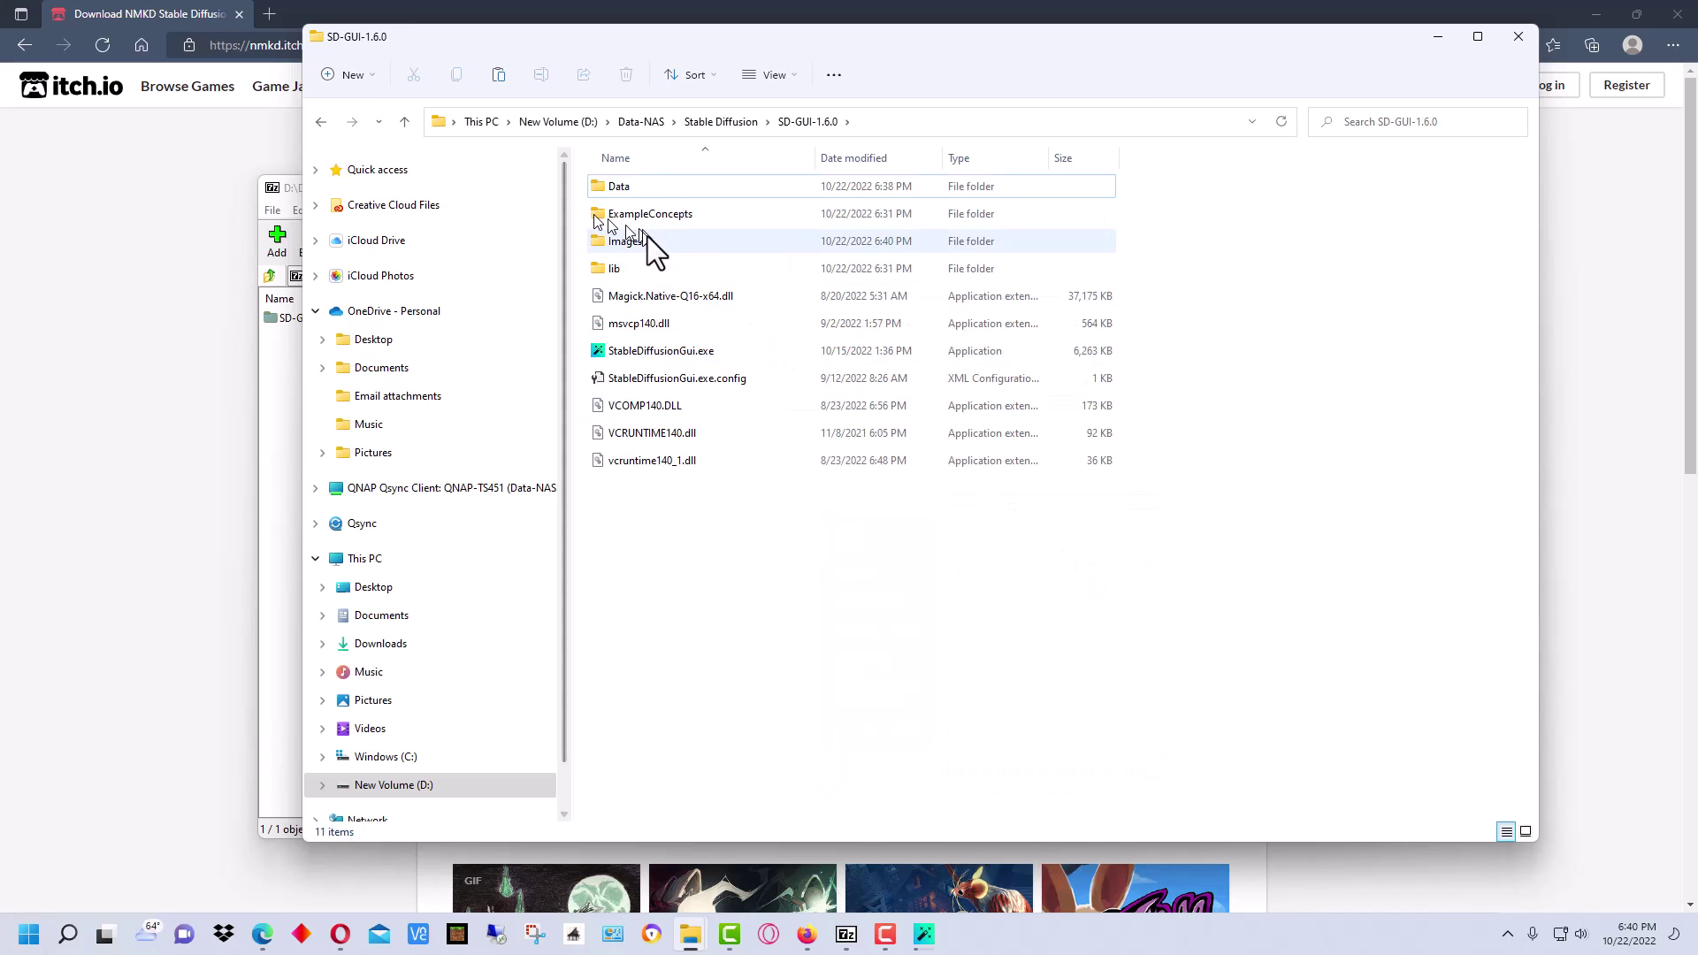
{"action": "double_click", "coordinate": [648, 238]}
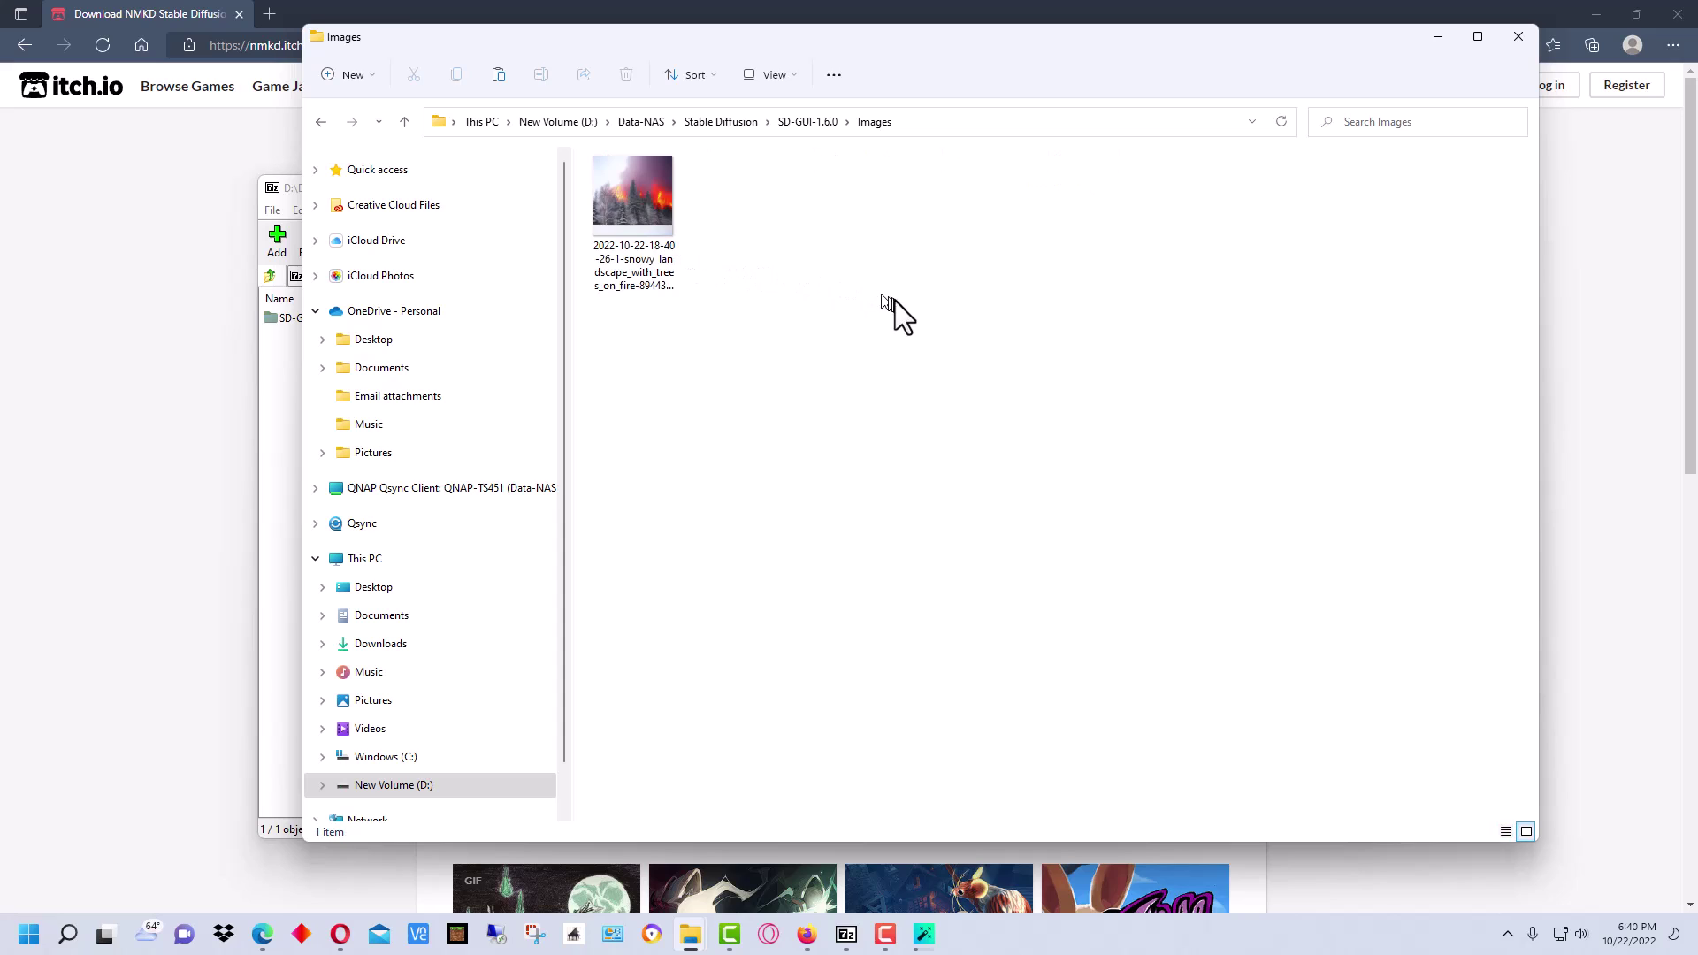
{"action": "double_click", "coordinate": [639, 203]}
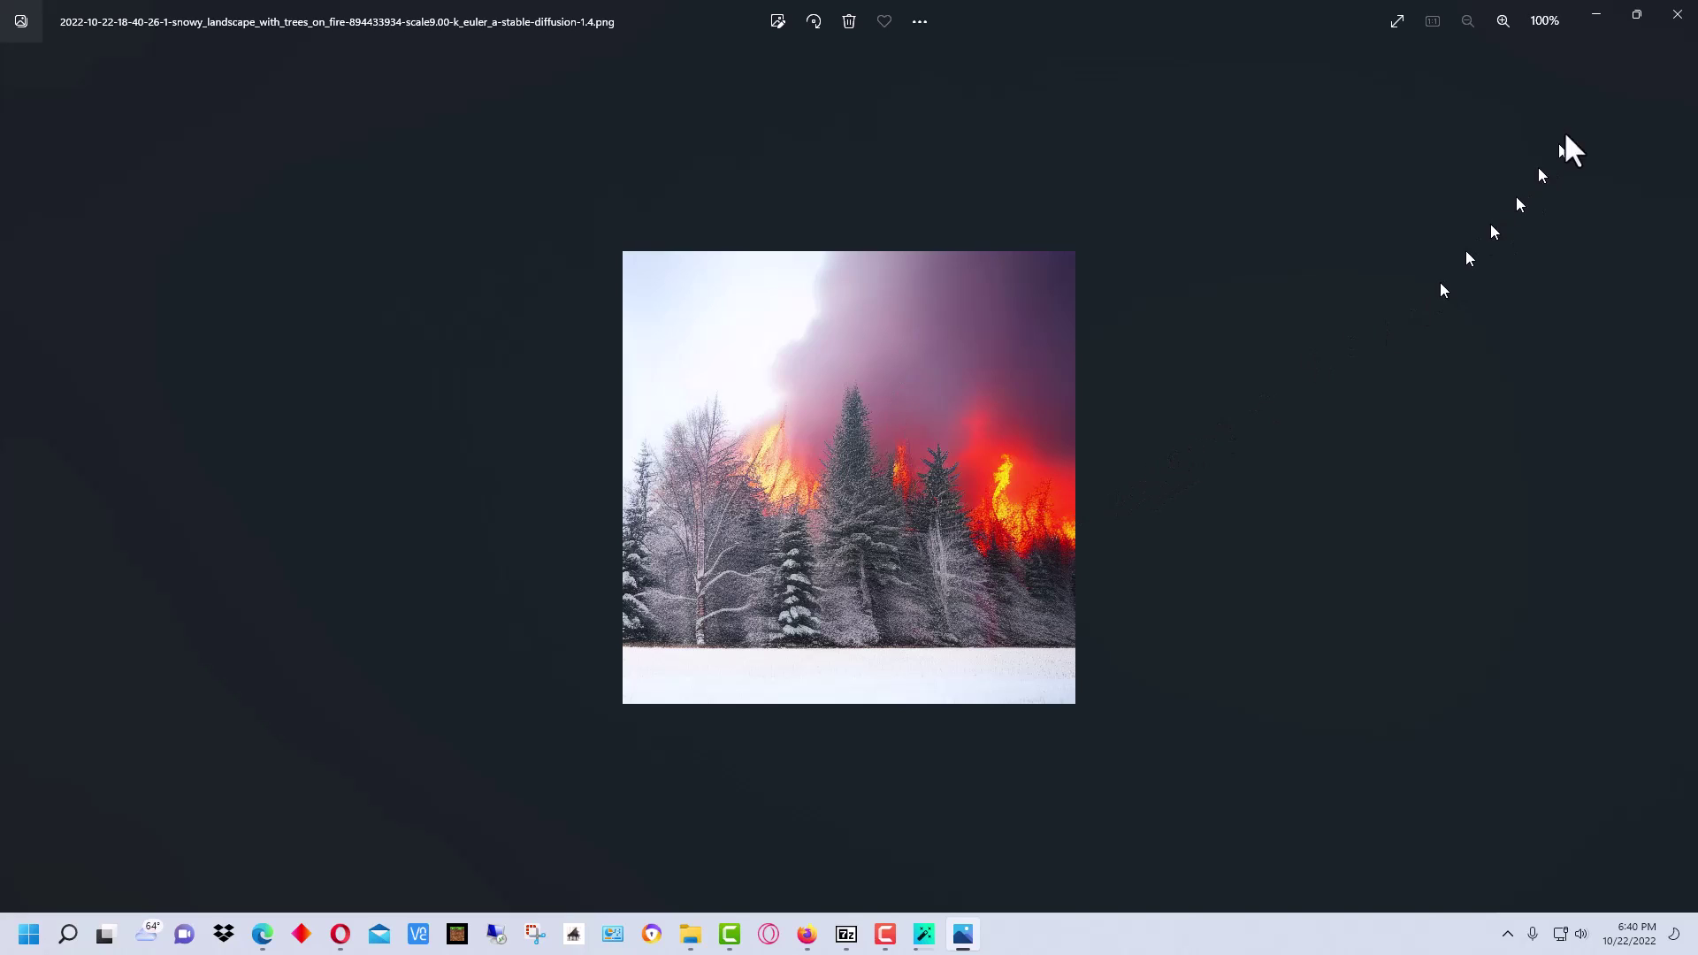
Minimize the Photos viewer showing the generated image
{"action": "left_click", "coordinate": [1599, 12]}
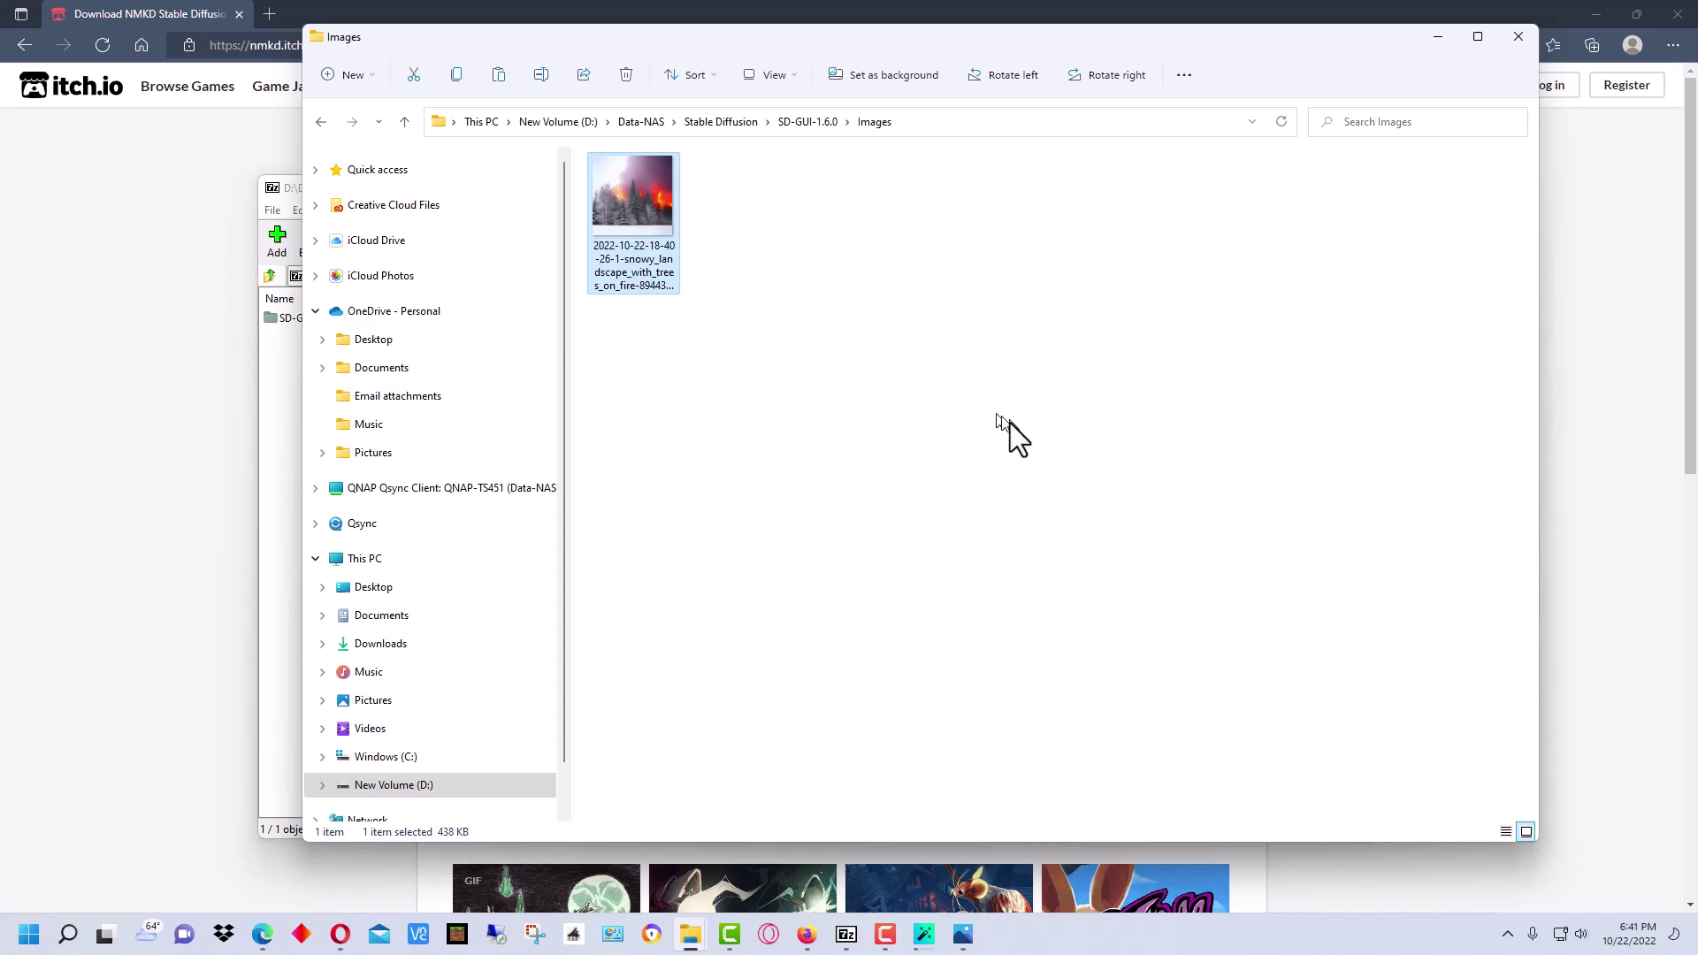
{"action": "left_click", "coordinate": [1442, 39]}
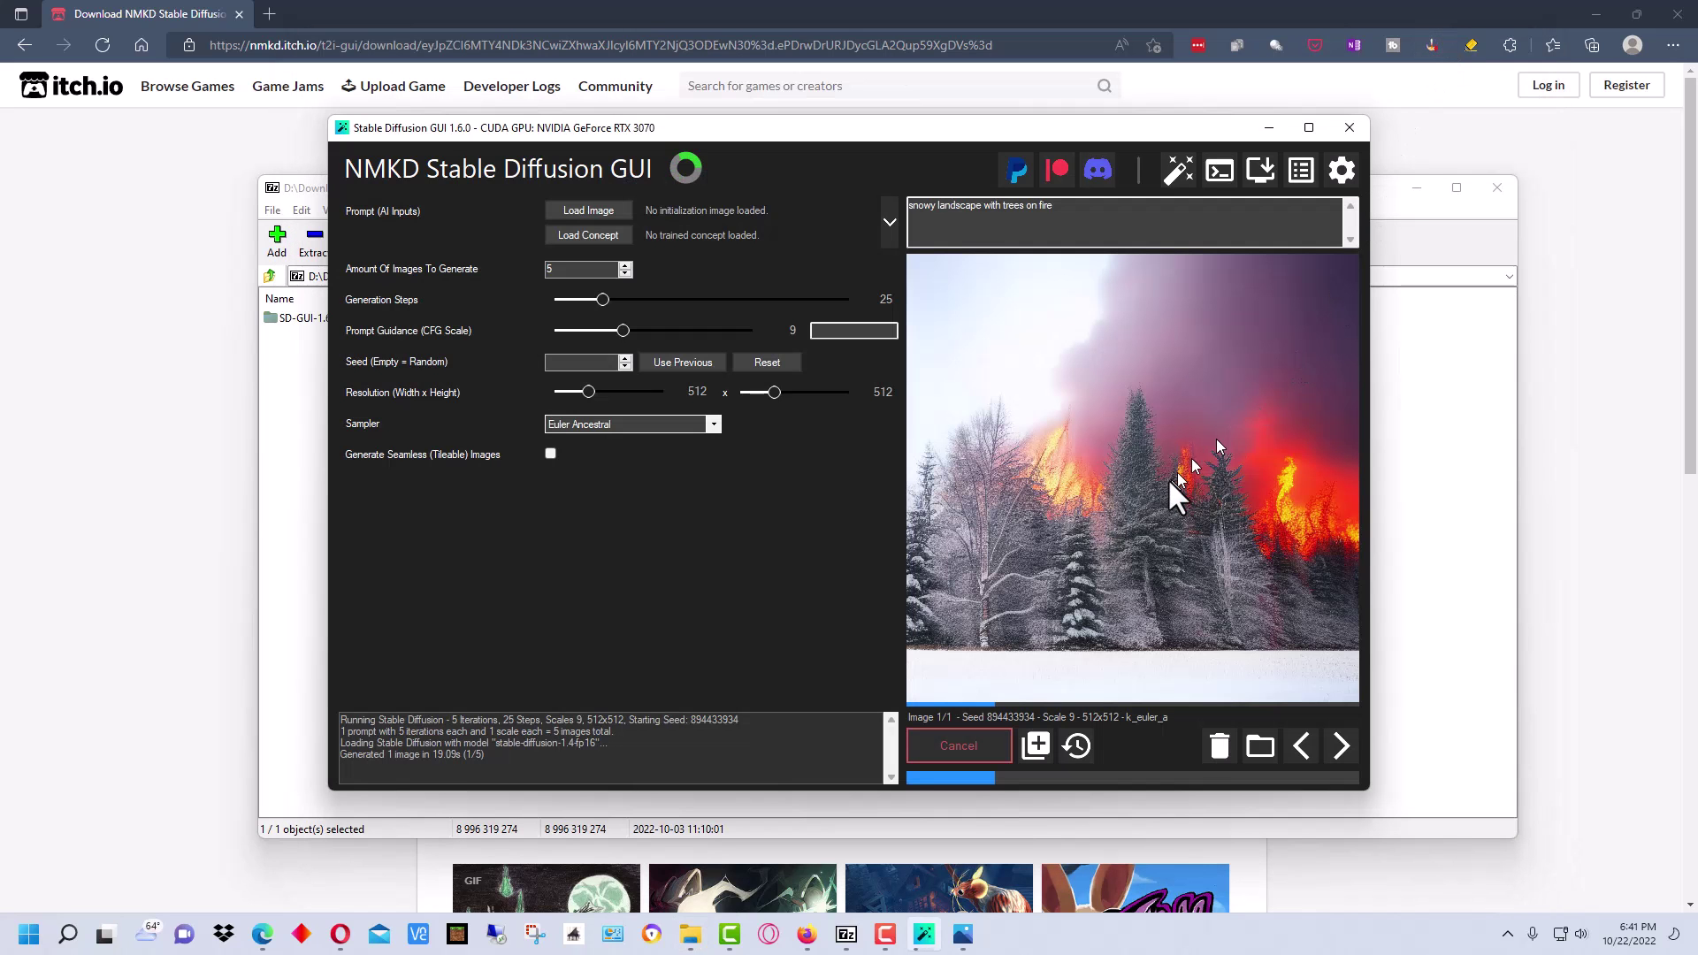